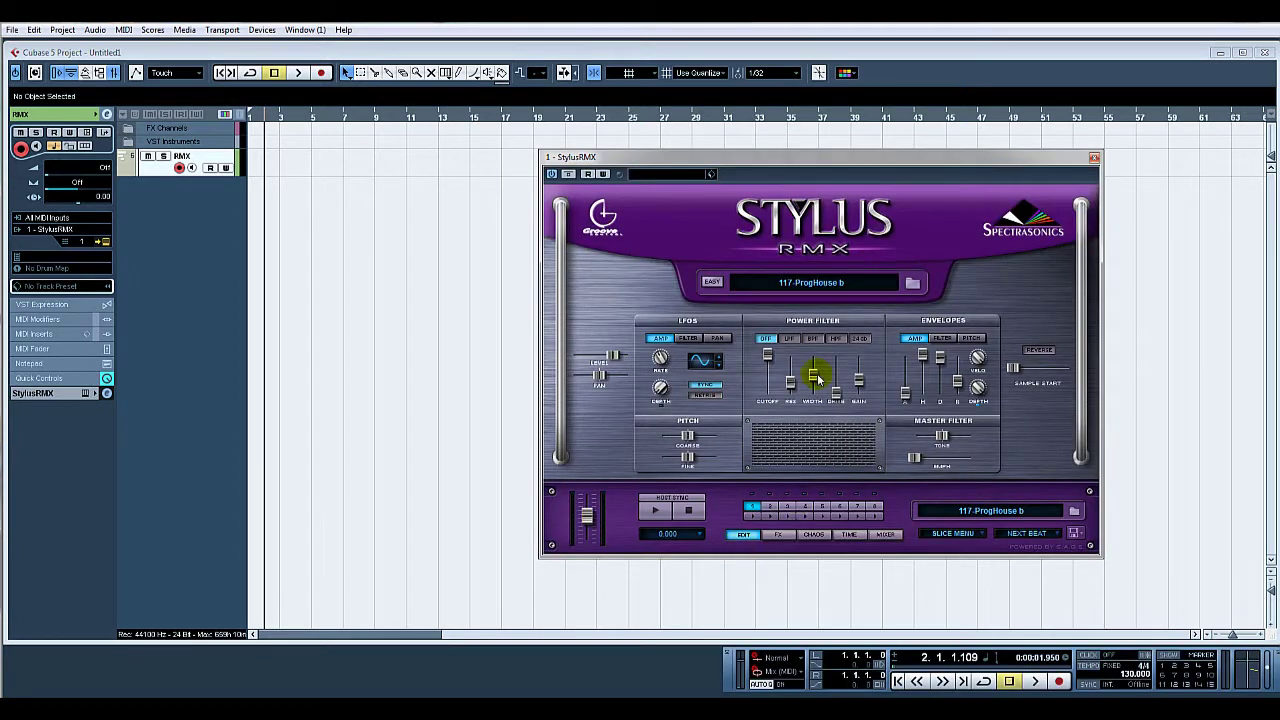
- Preview the 117-ProgHouse b loop in Stylus RMX, then stop it
click(656, 511)
click(688, 512)
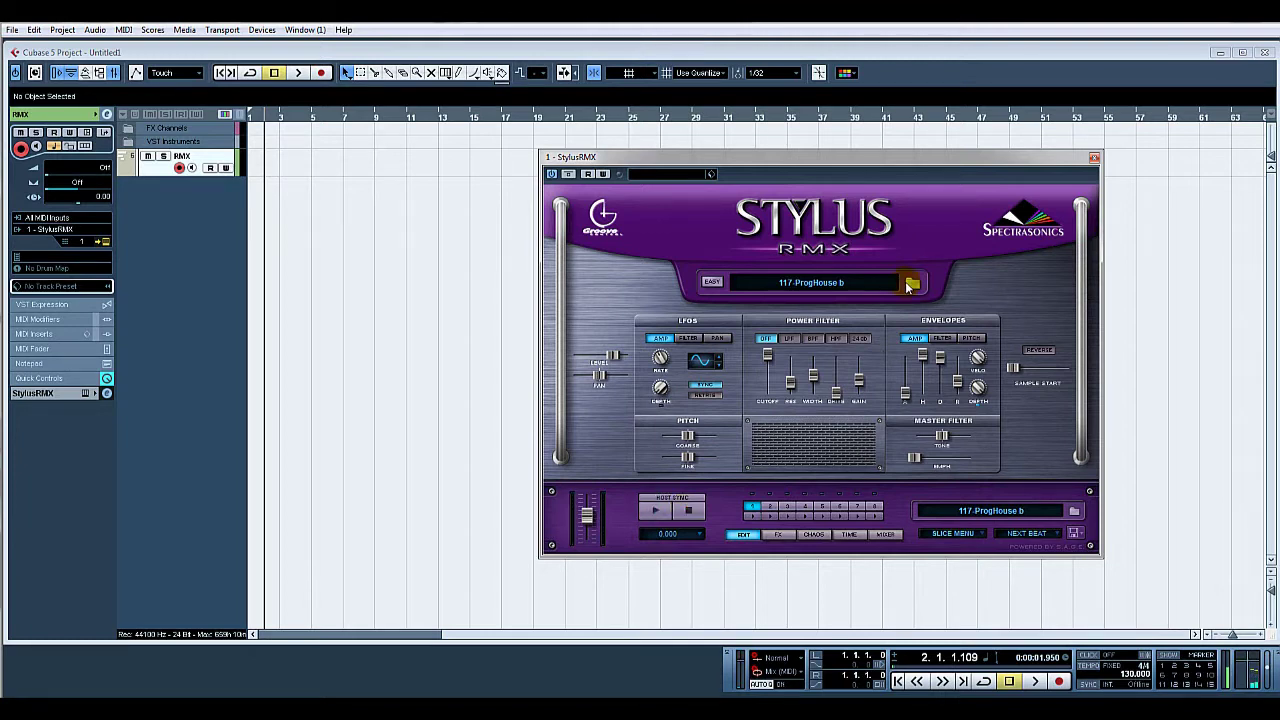
- Drag the 117-ProgHouse b MIDI file from the Stylus browser onto the track at bar 1
click(910, 285)
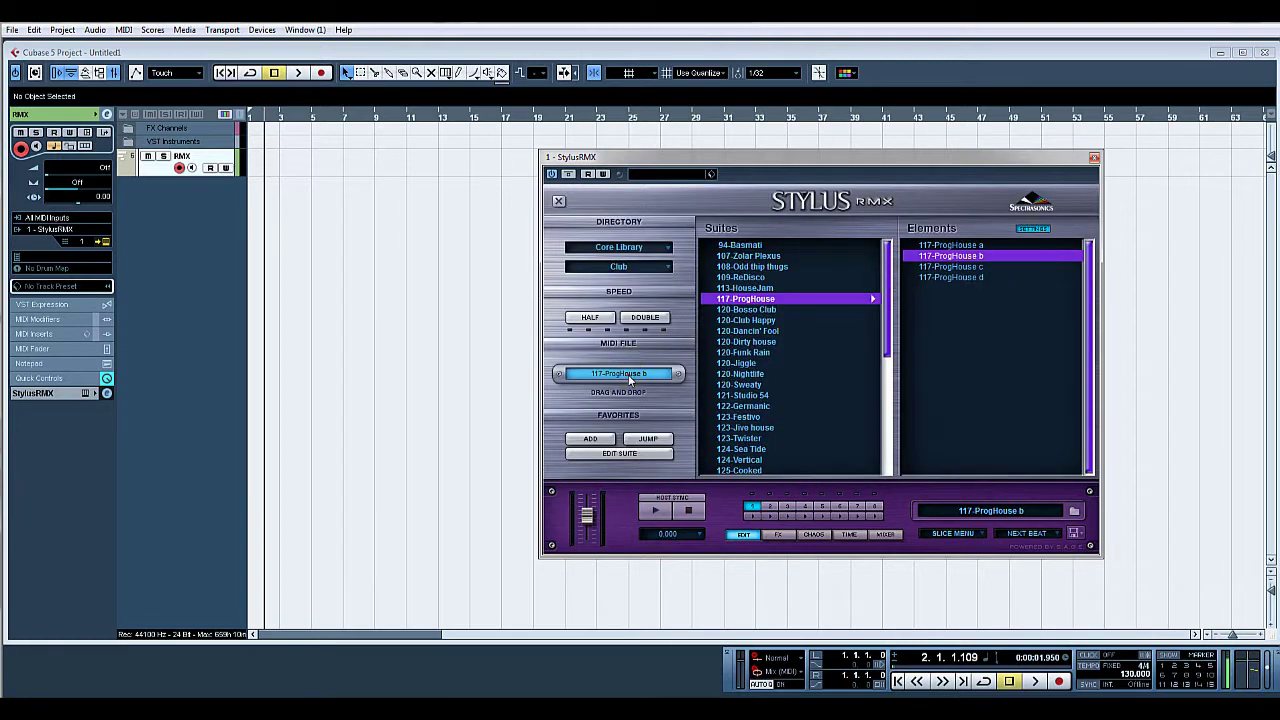
drag(628, 374, 281, 166)
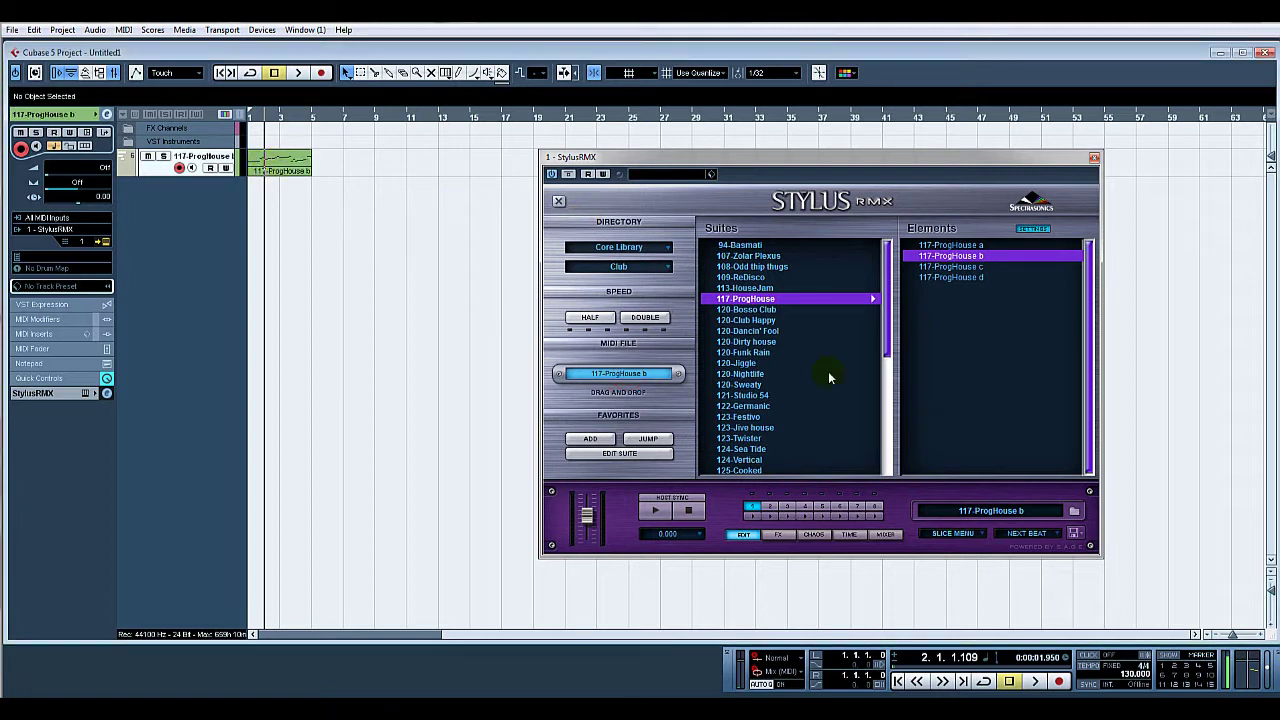
click(743, 534)
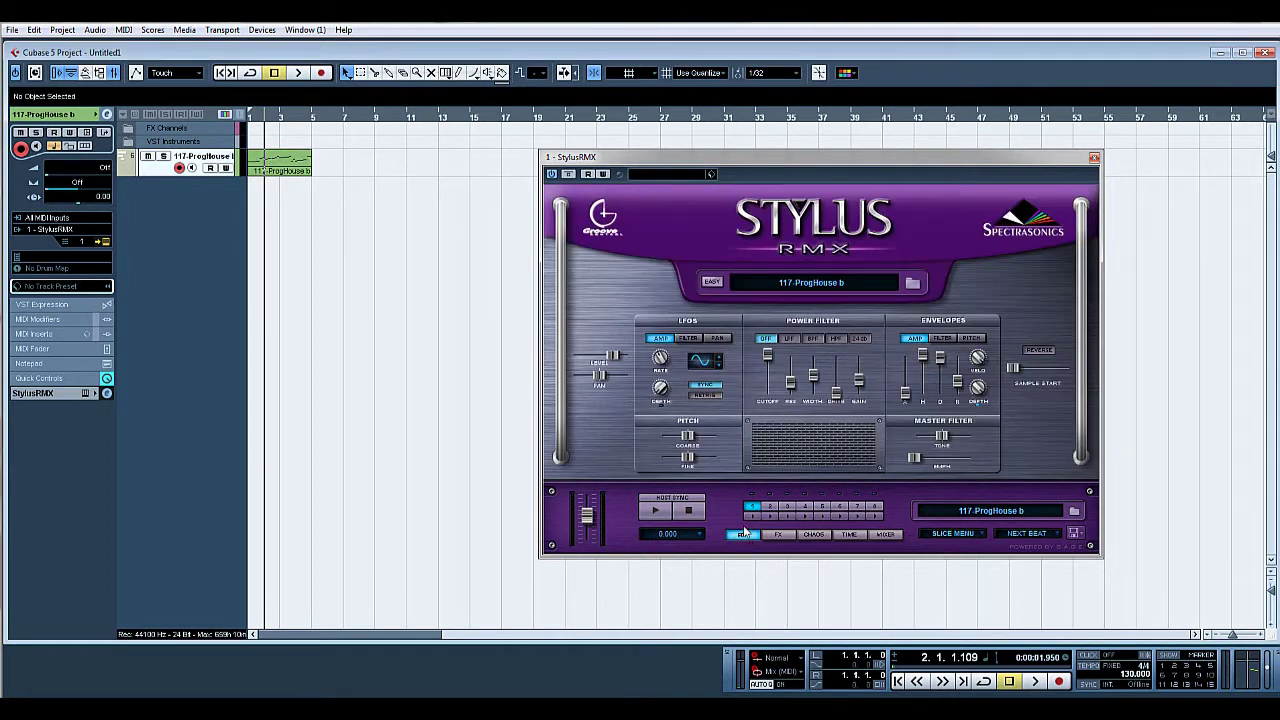
- Set a cycle over the part's bars 1–5, play it back, then stop
click(304, 176)
key(p)
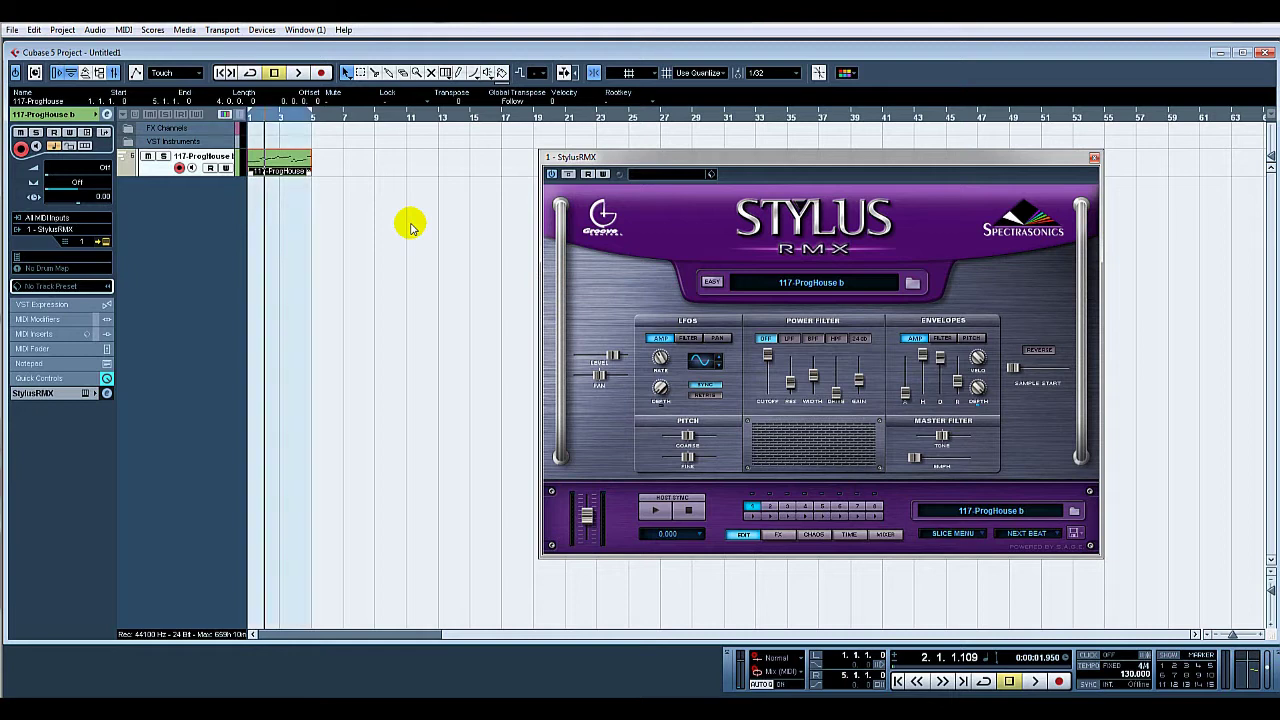
click(985, 681)
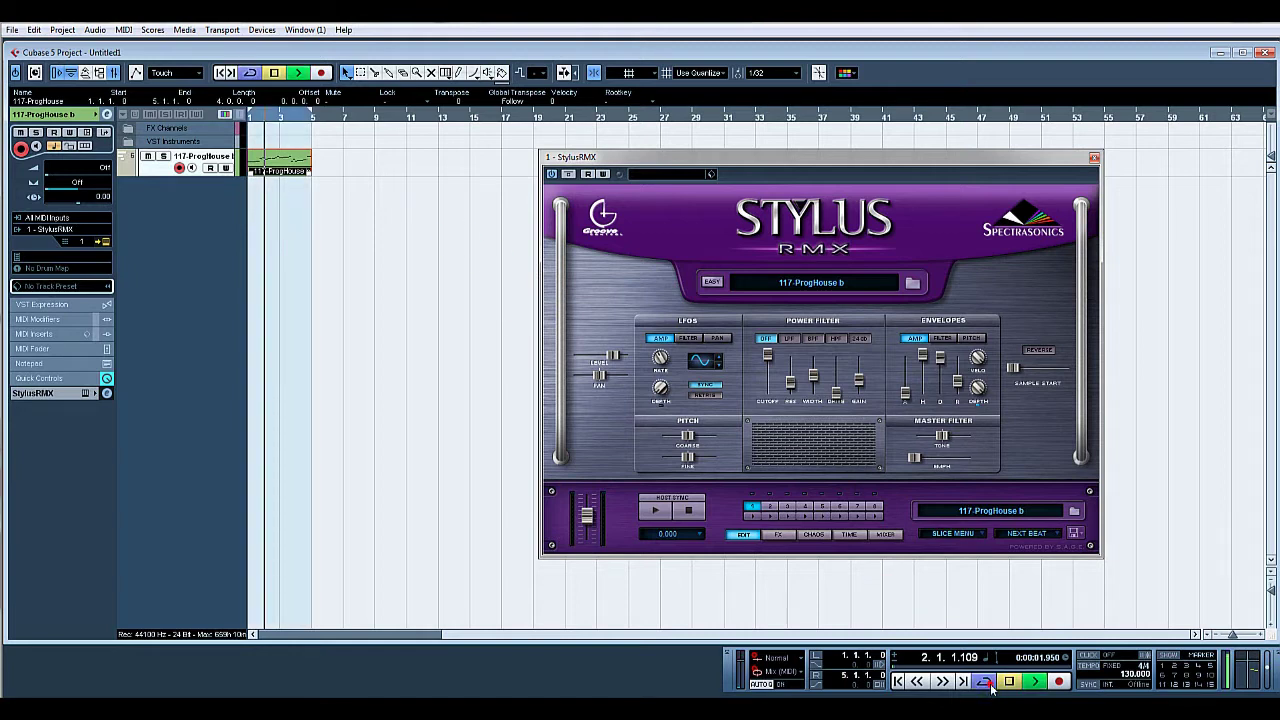
key(space)
drag(800, 157, 916, 174)
key(space)
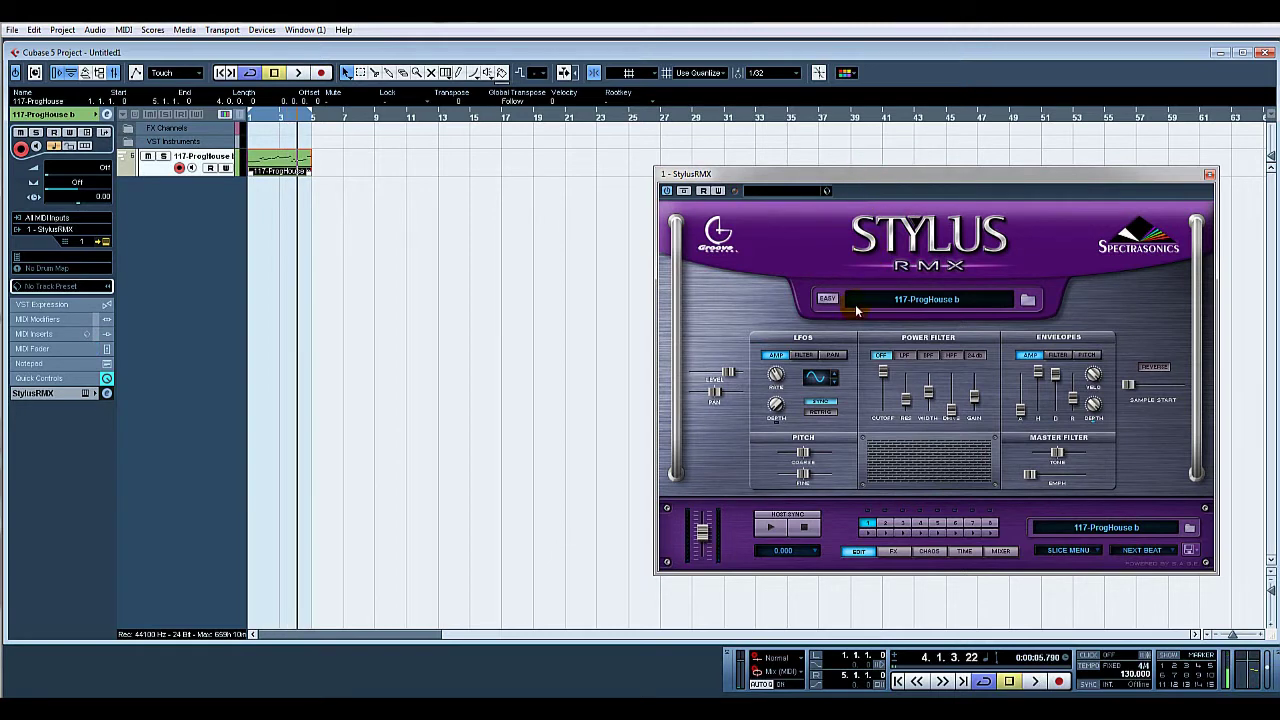
- MIDI-learn the Power Filter cutoff and sweep it, leaving it at 12730 Hz
click(1189, 550)
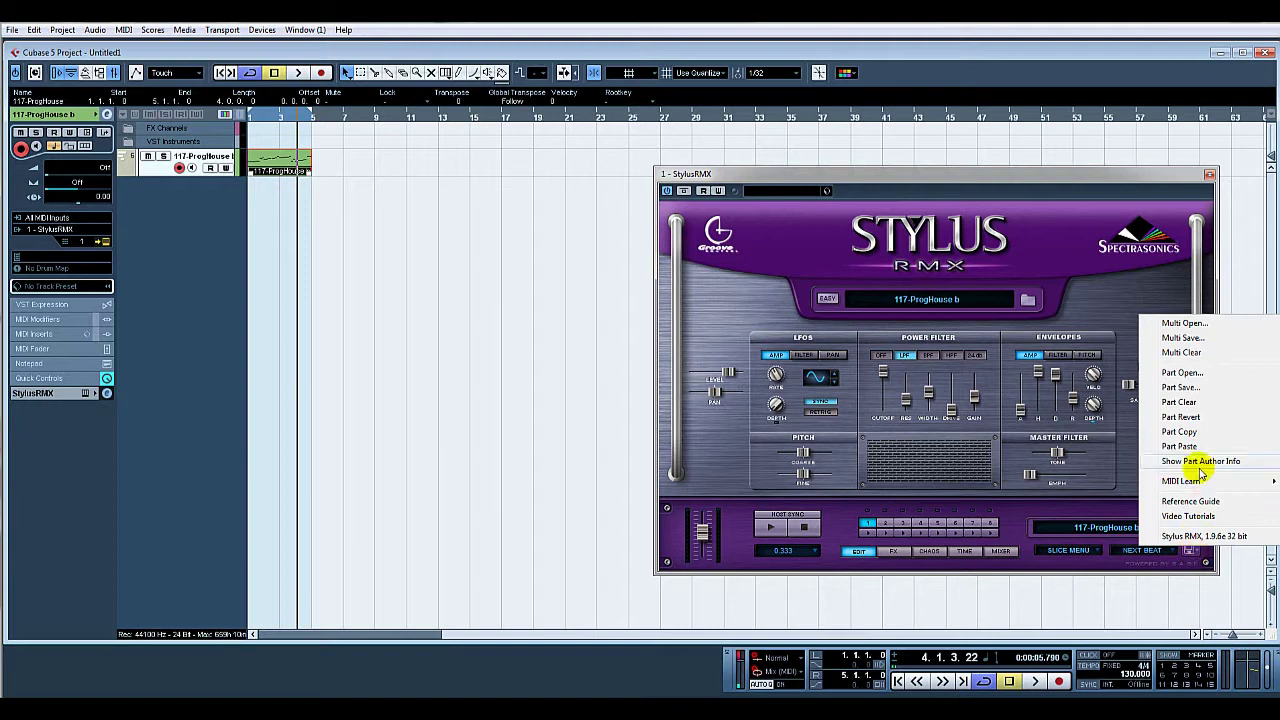
mouse_move(1160, 481)
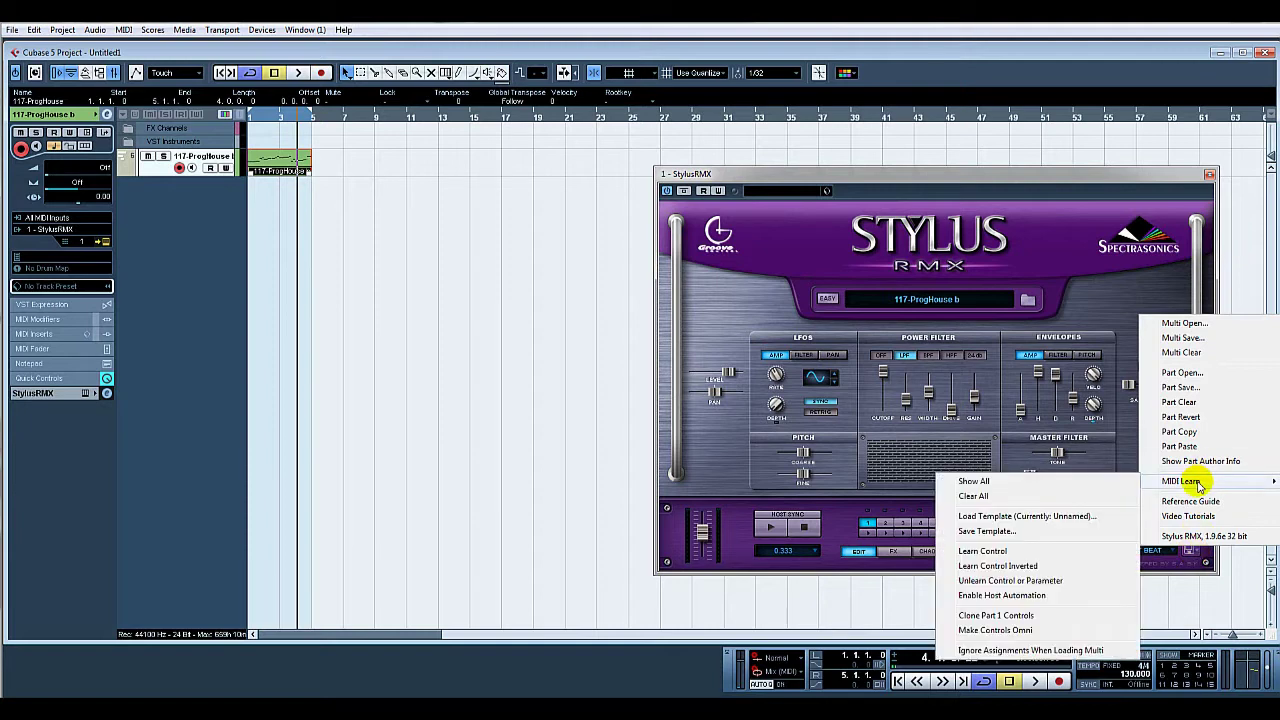
click(1028, 551)
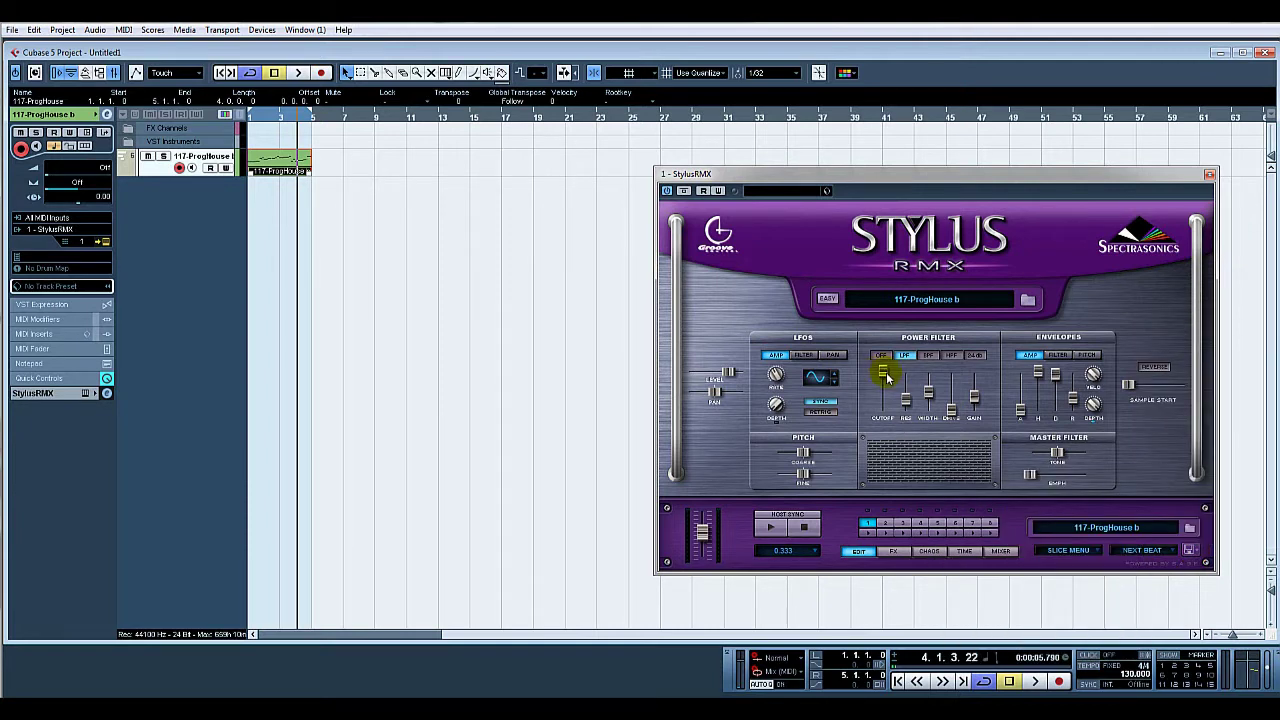
drag(885, 388, 884, 396)
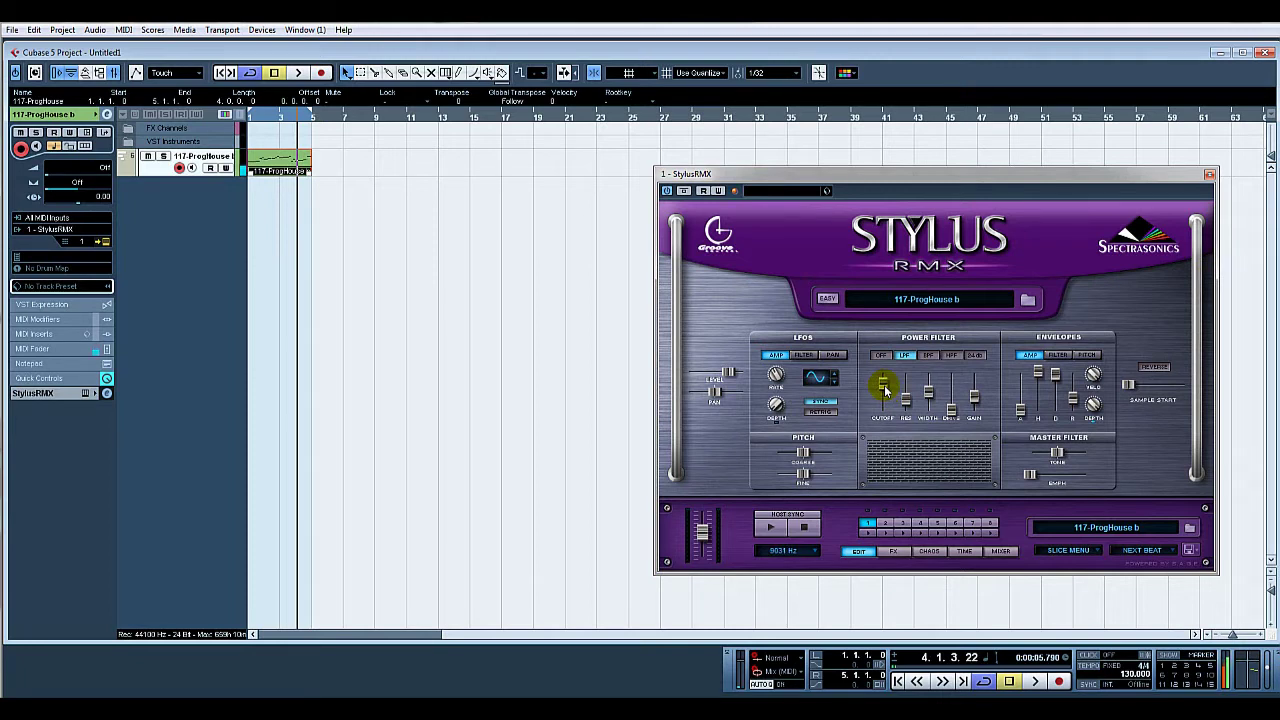
drag(885, 390, 952, 400)
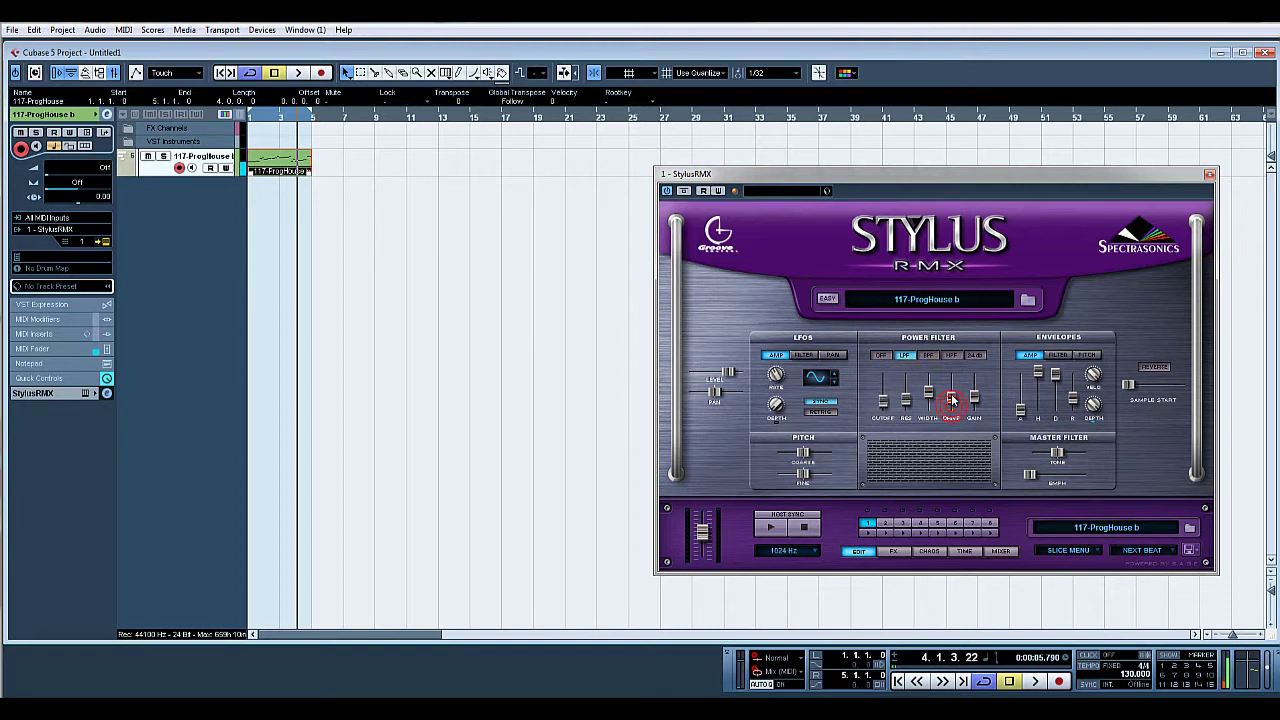
drag(952, 398, 952, 399)
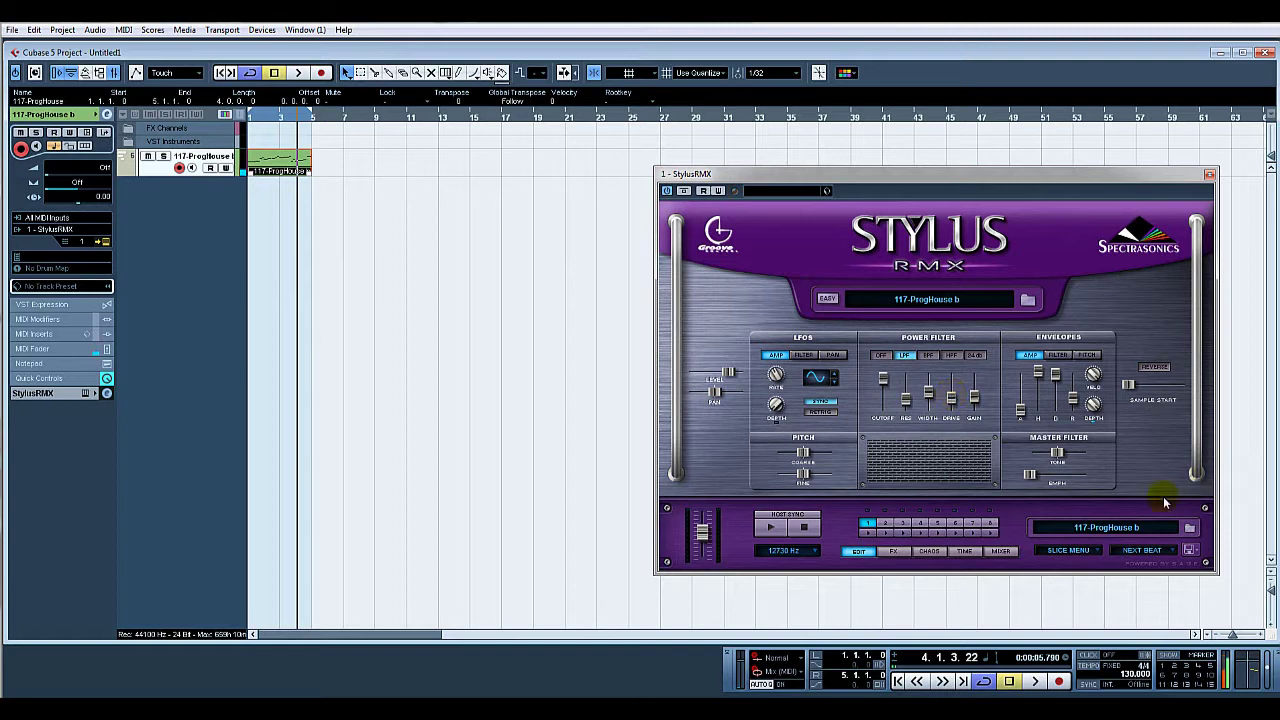
- Use MIDI Learn's Learn Control on the Power Filter RES fader
click(1190, 550)
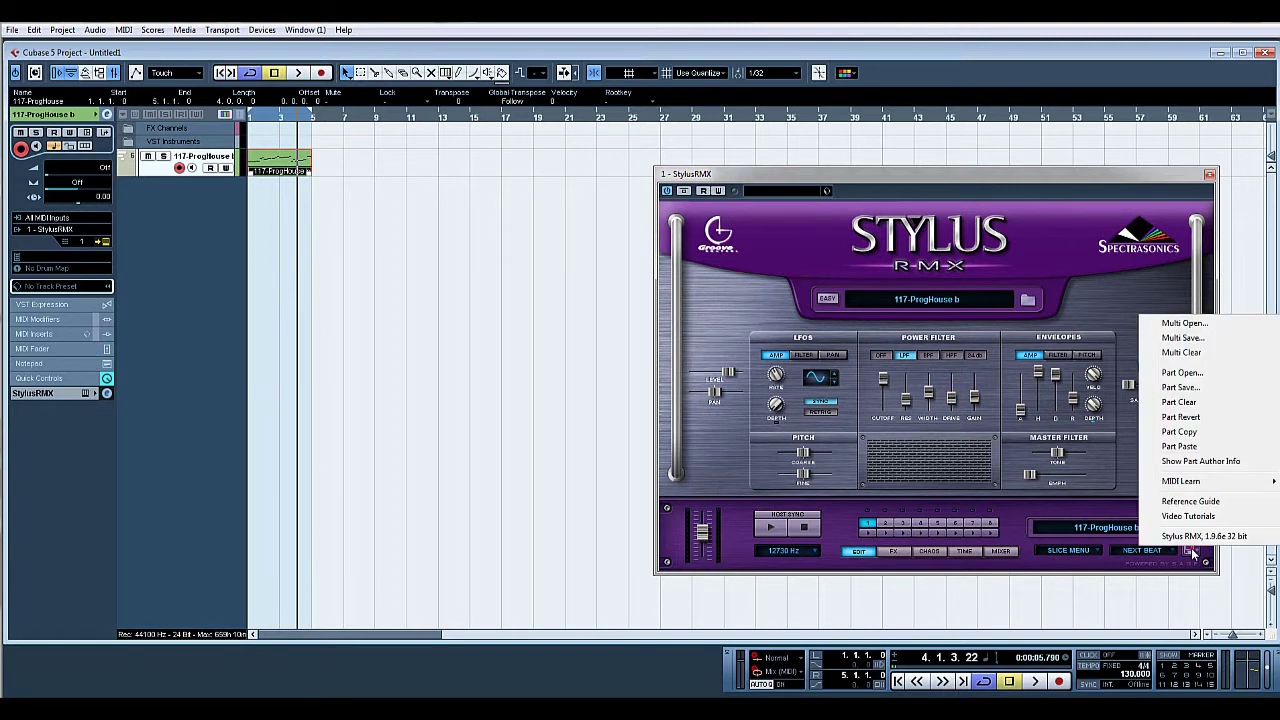
mouse_move(1195, 481)
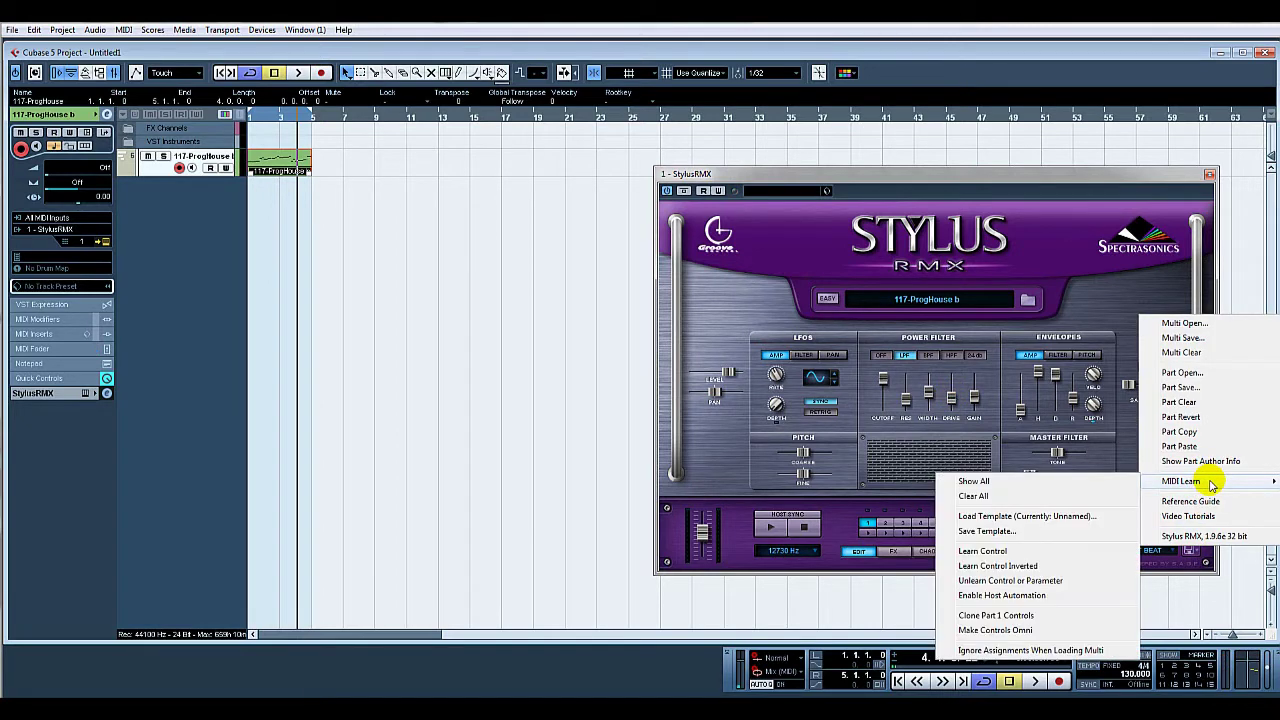
click(1012, 553)
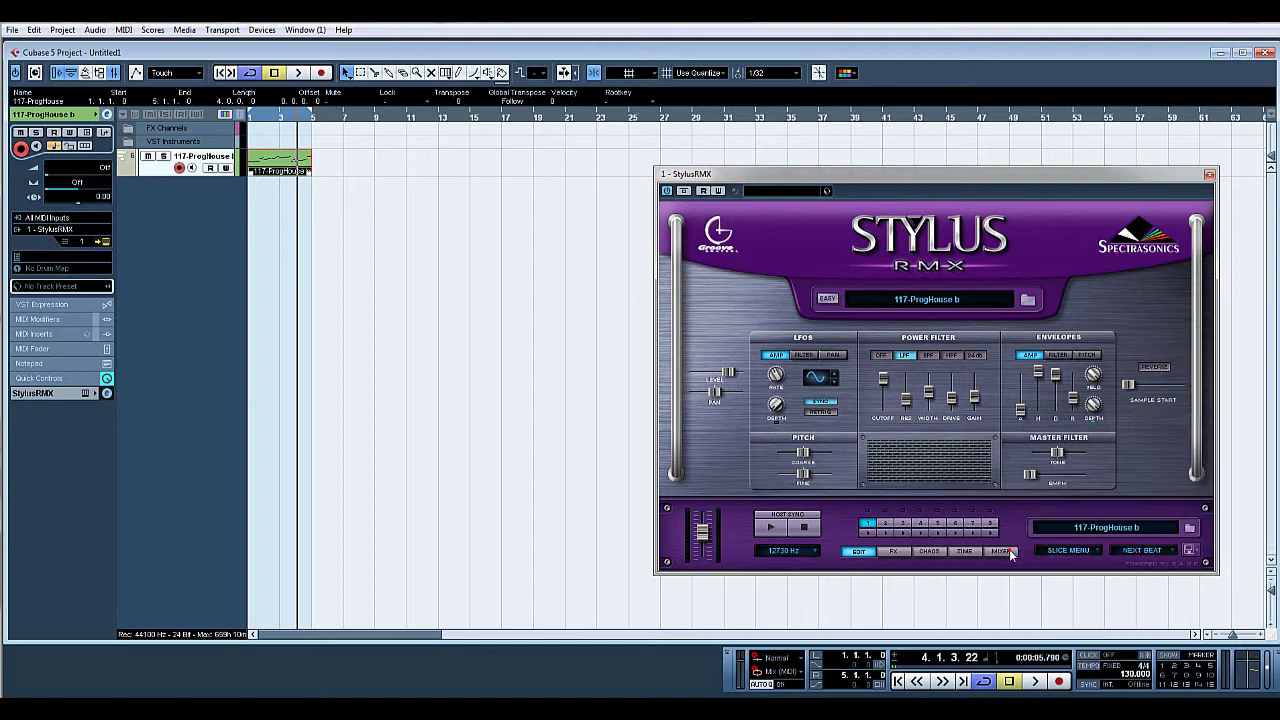
click(905, 403)
- Add two MIDI tracks and name them Filter and Reso
right_click(167, 186)
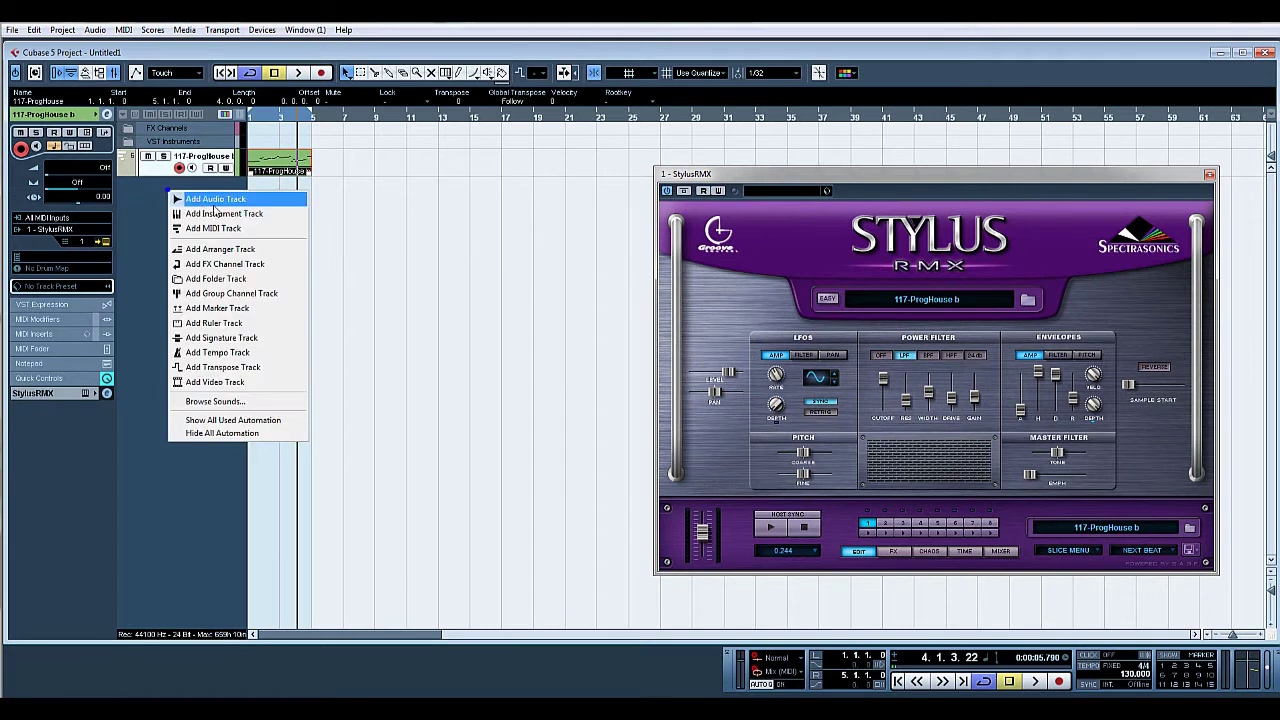
click(220, 229)
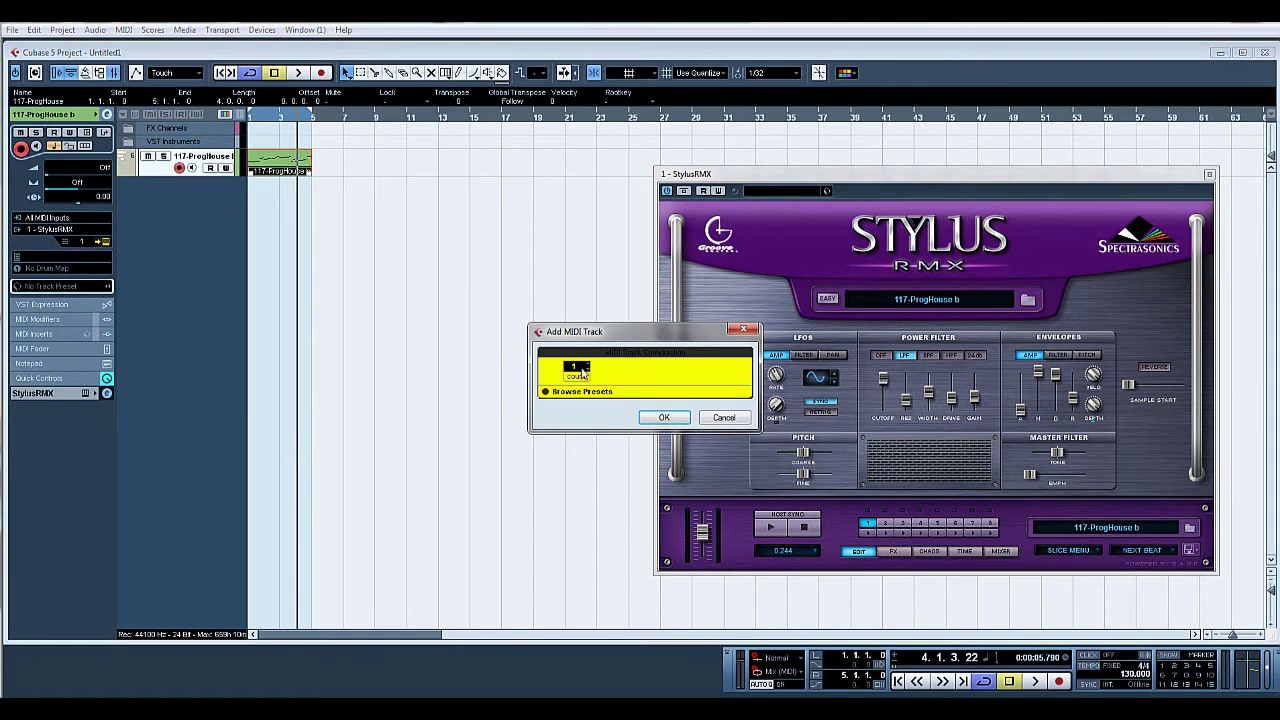
click(668, 420)
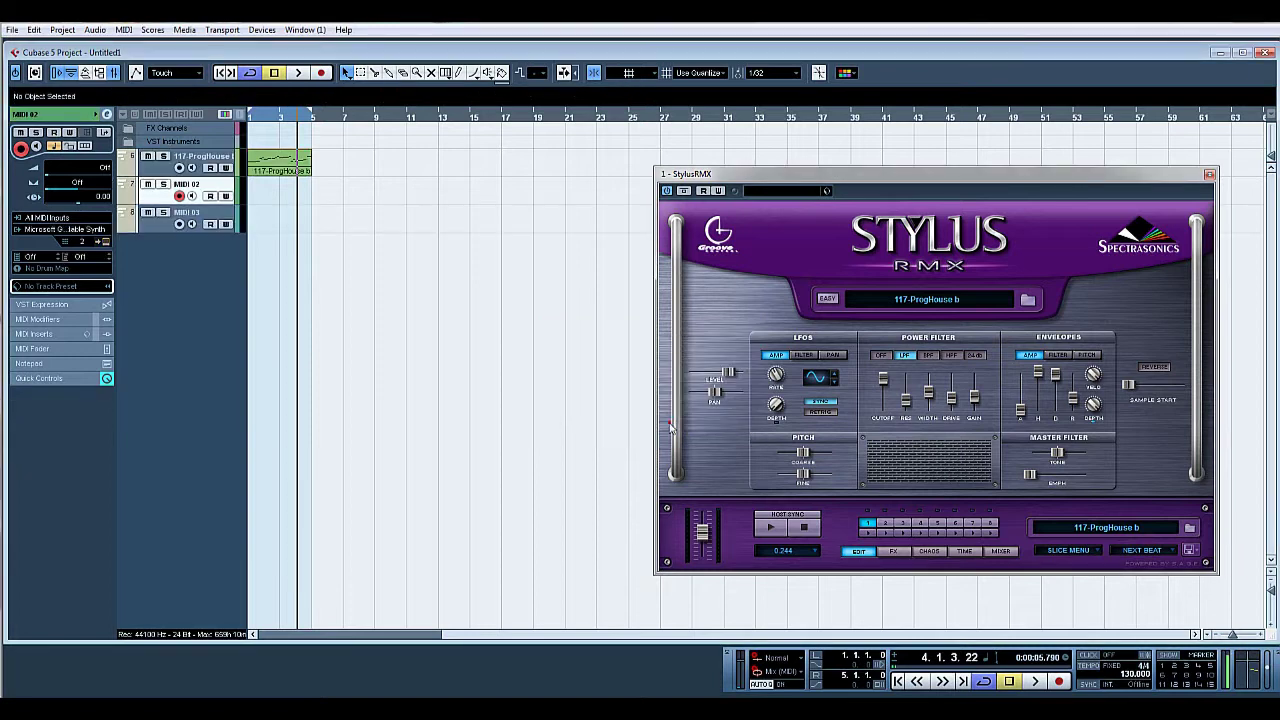
double_click(188, 185)
text(rilter)
key(Return)
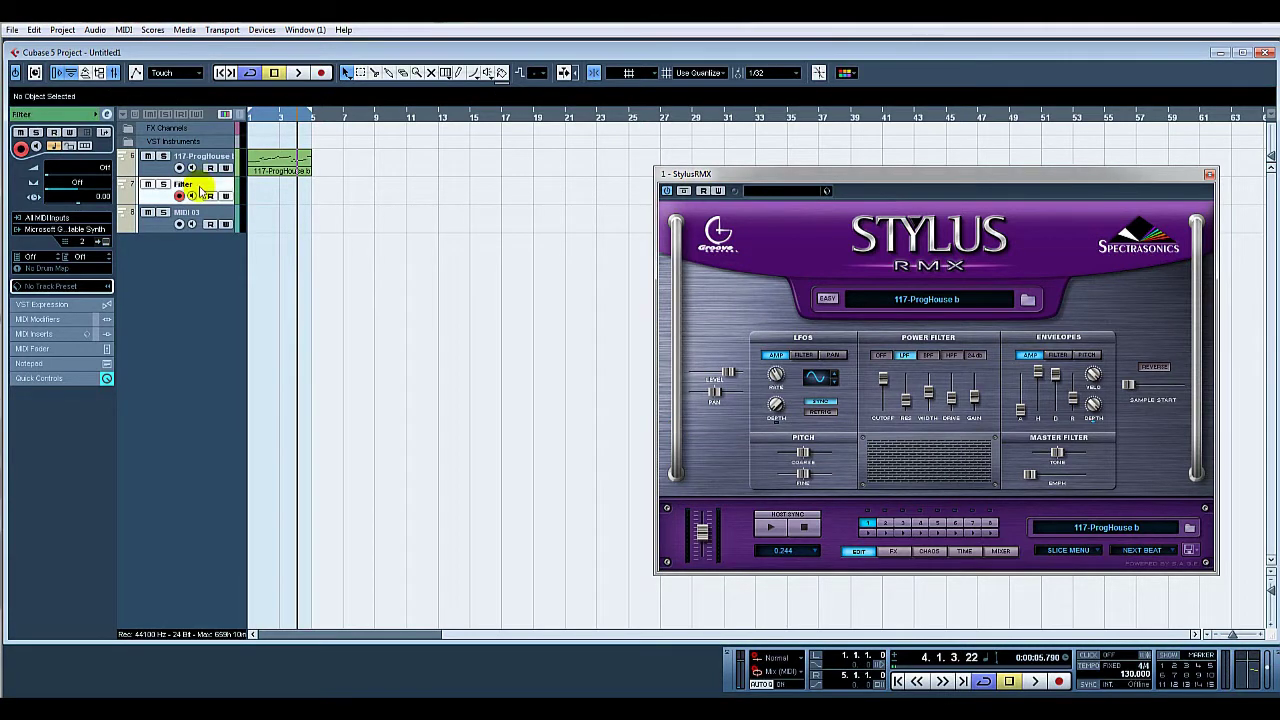
double_click(200, 214)
text(Re)
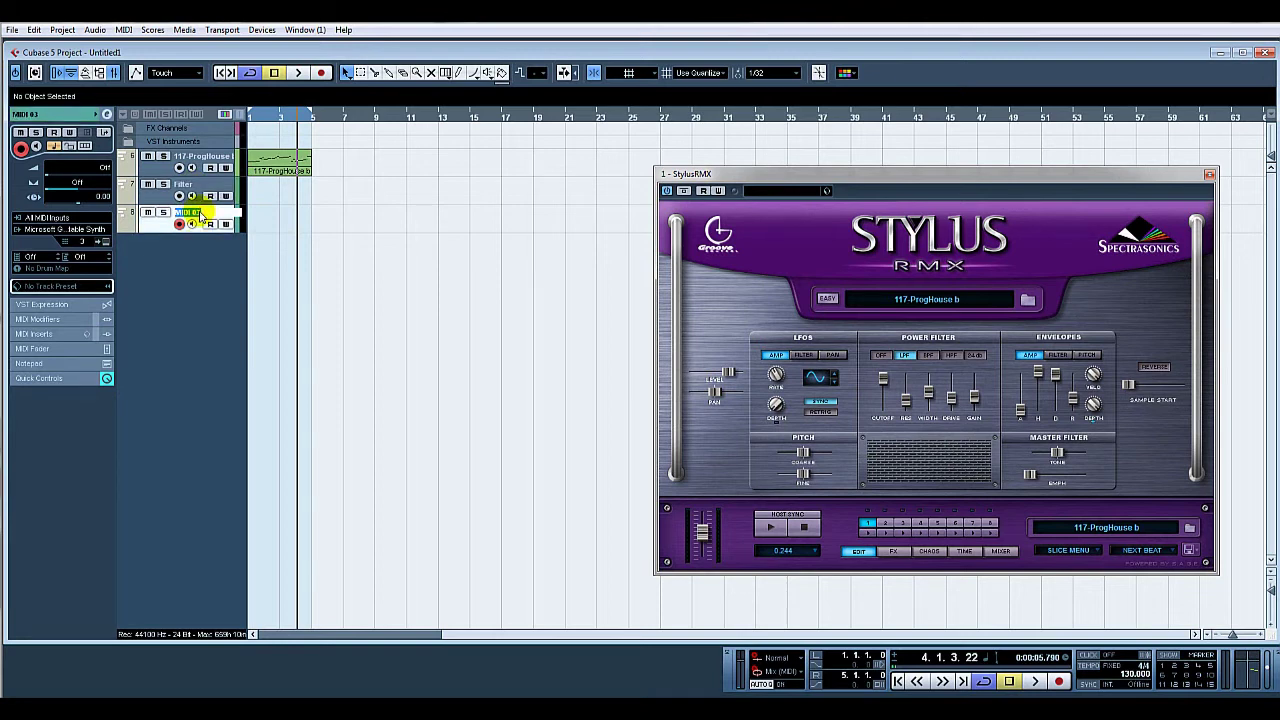
text(so)
key(Return)
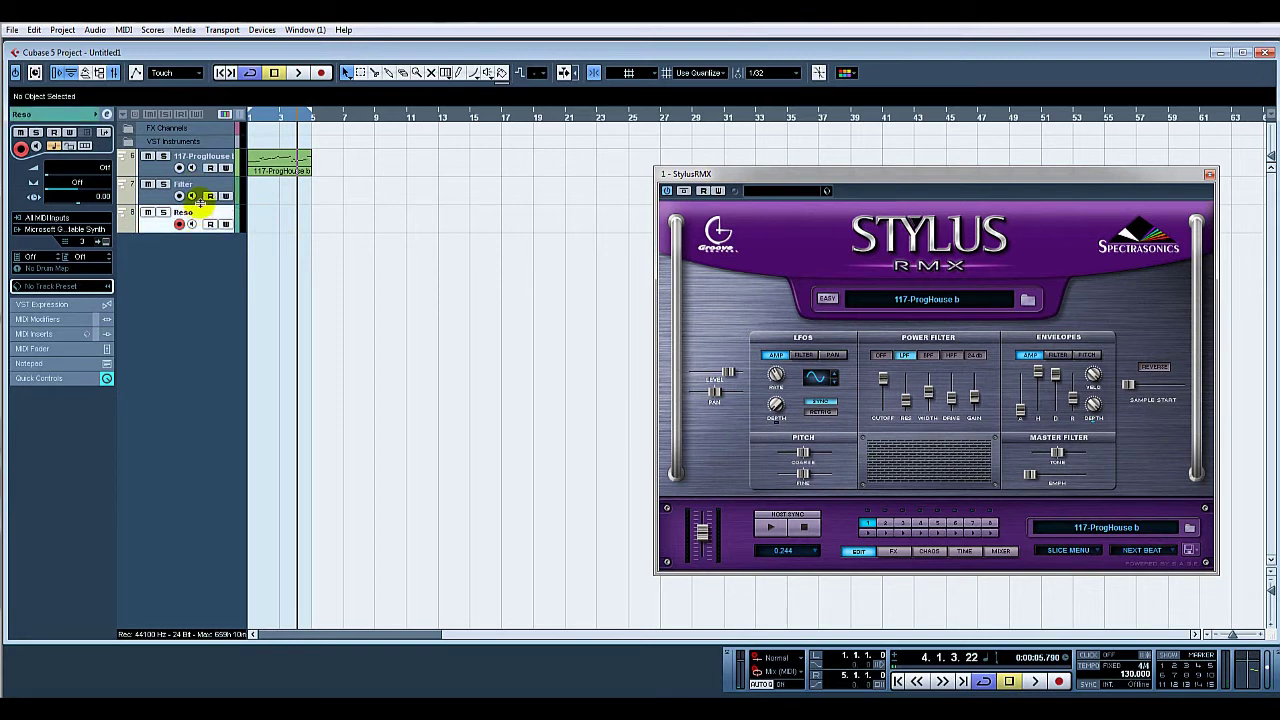
- Route both Filter and Reso tracks to 1 - StylusRMX on MIDI channel 1
click(200, 201)
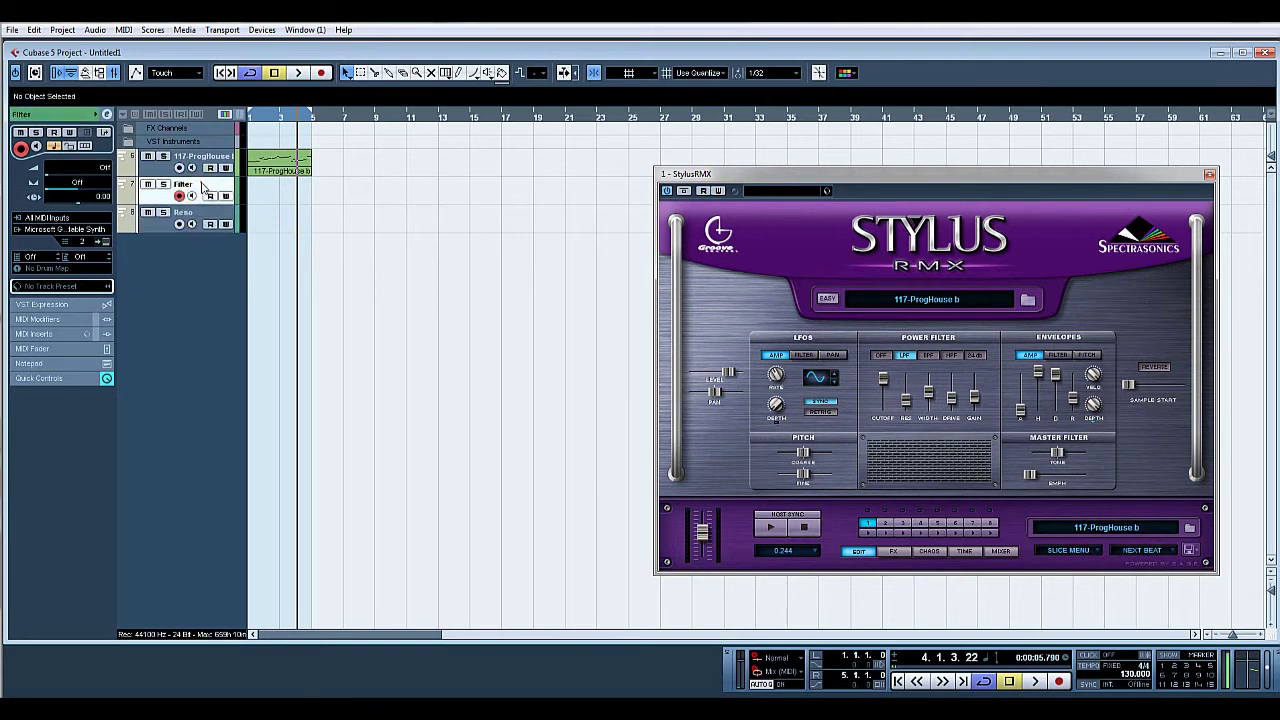
click(84, 231)
click(96, 263)
click(86, 243)
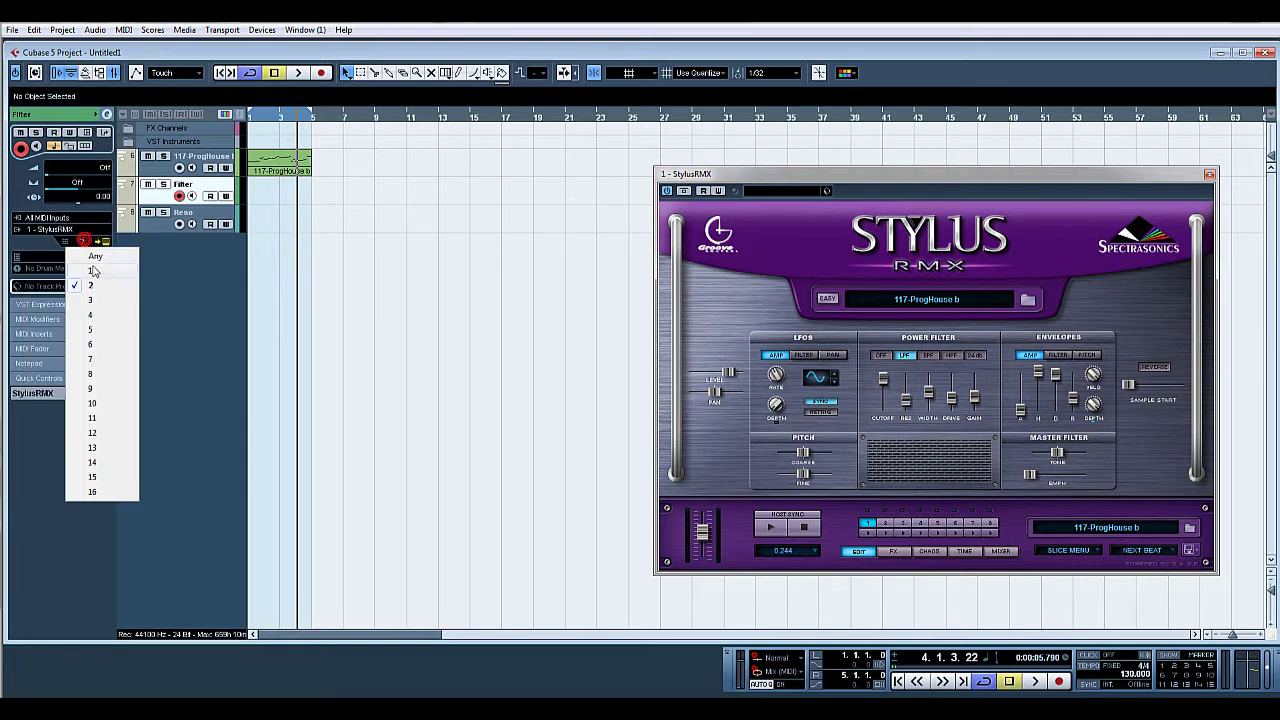
click(84, 283)
click(200, 215)
click(108, 228)
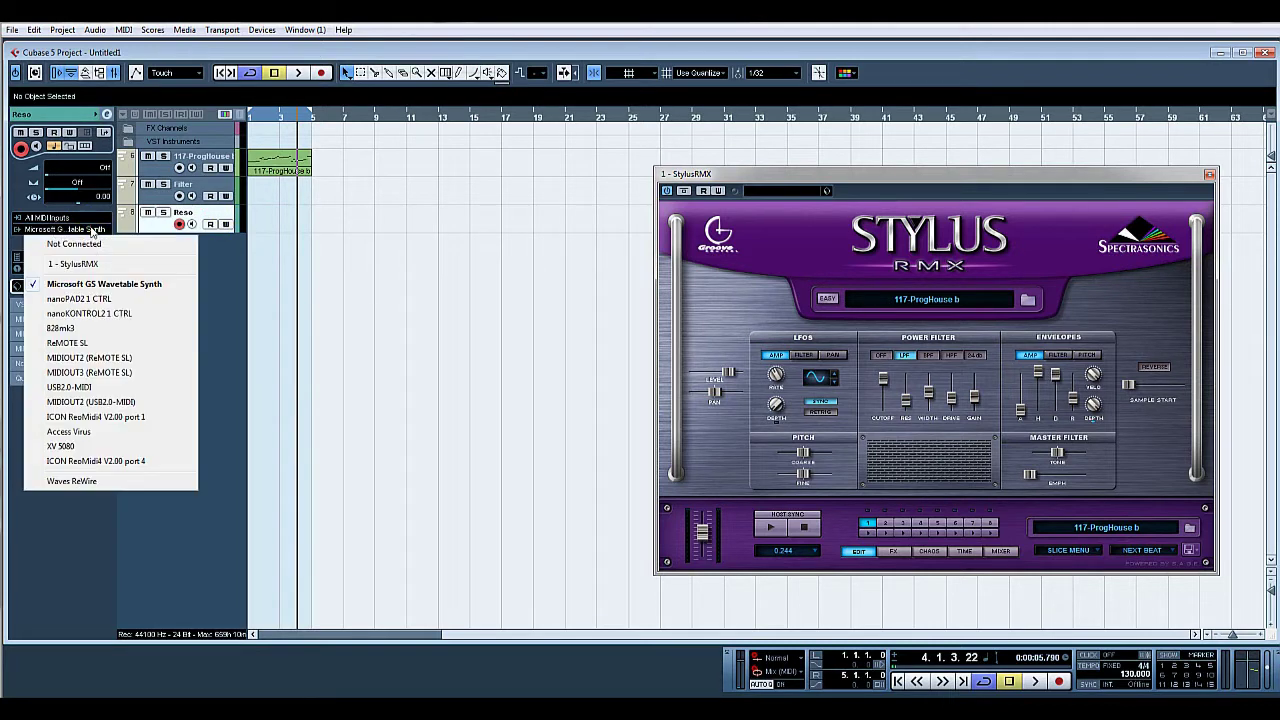
click(90, 263)
click(86, 243)
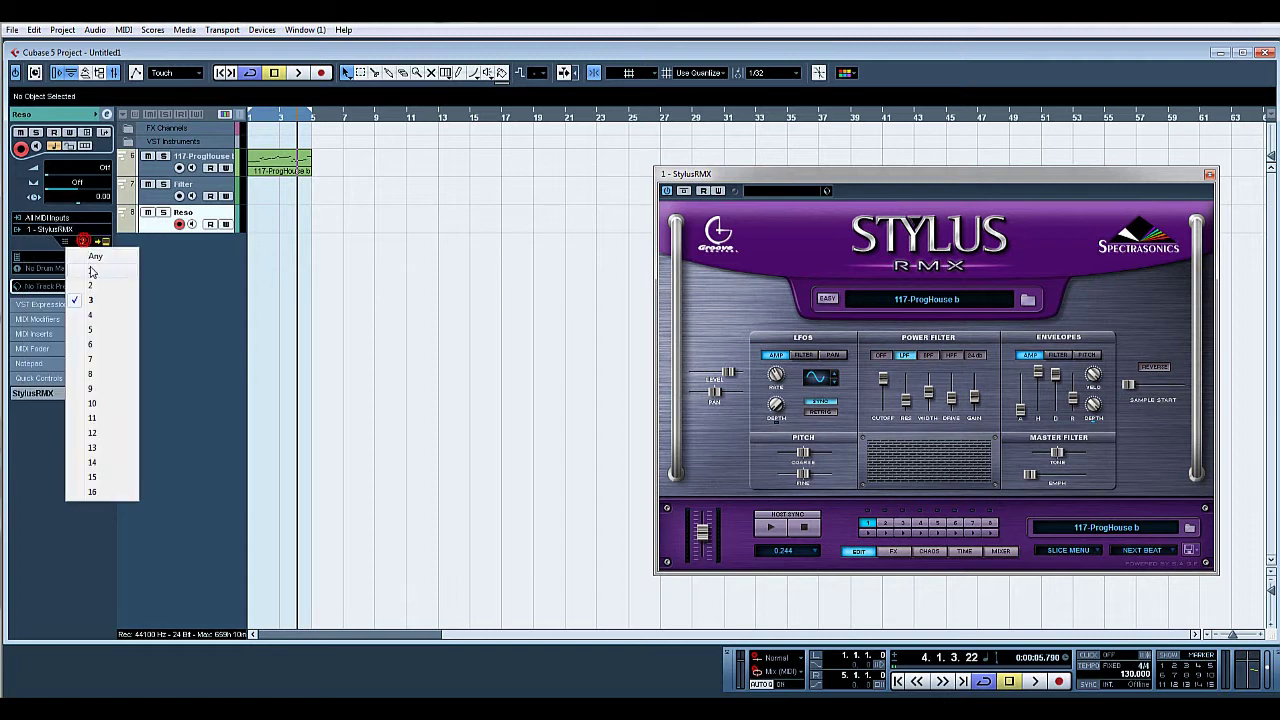
click(92, 272)
click(211, 186)
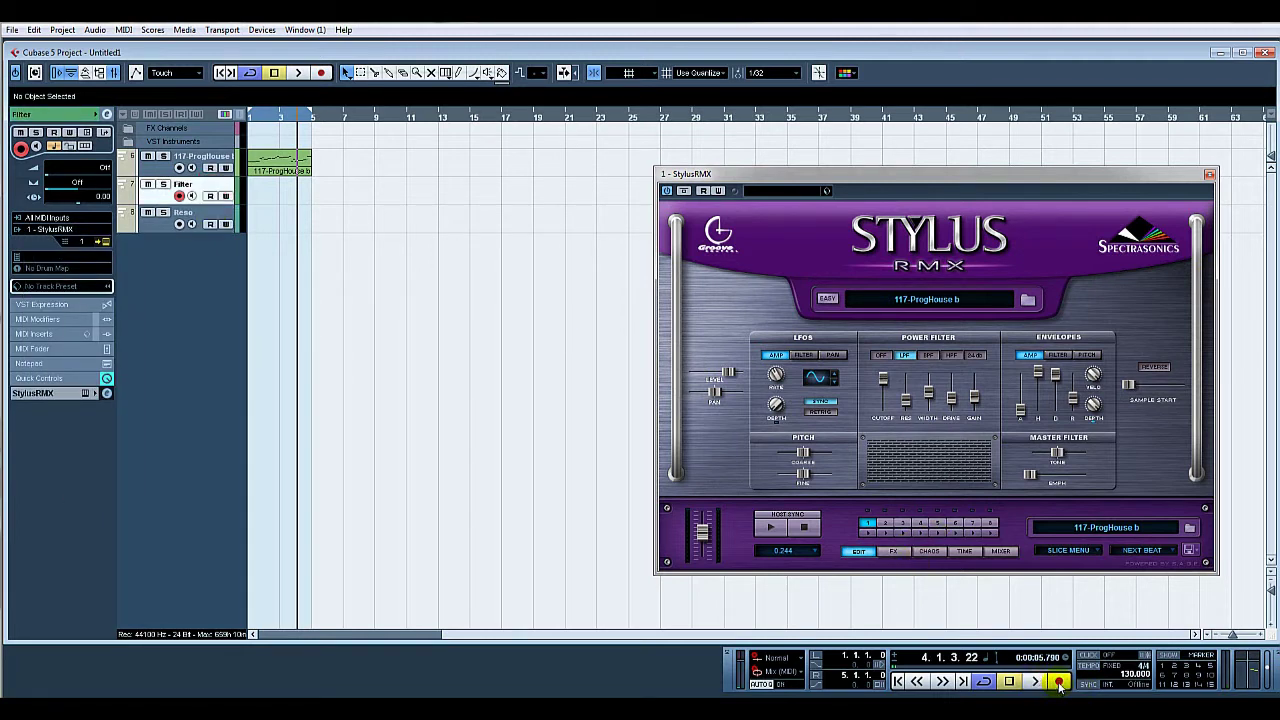
- Record a short part on the Filter track, then one on the Reso track
click(1059, 681)
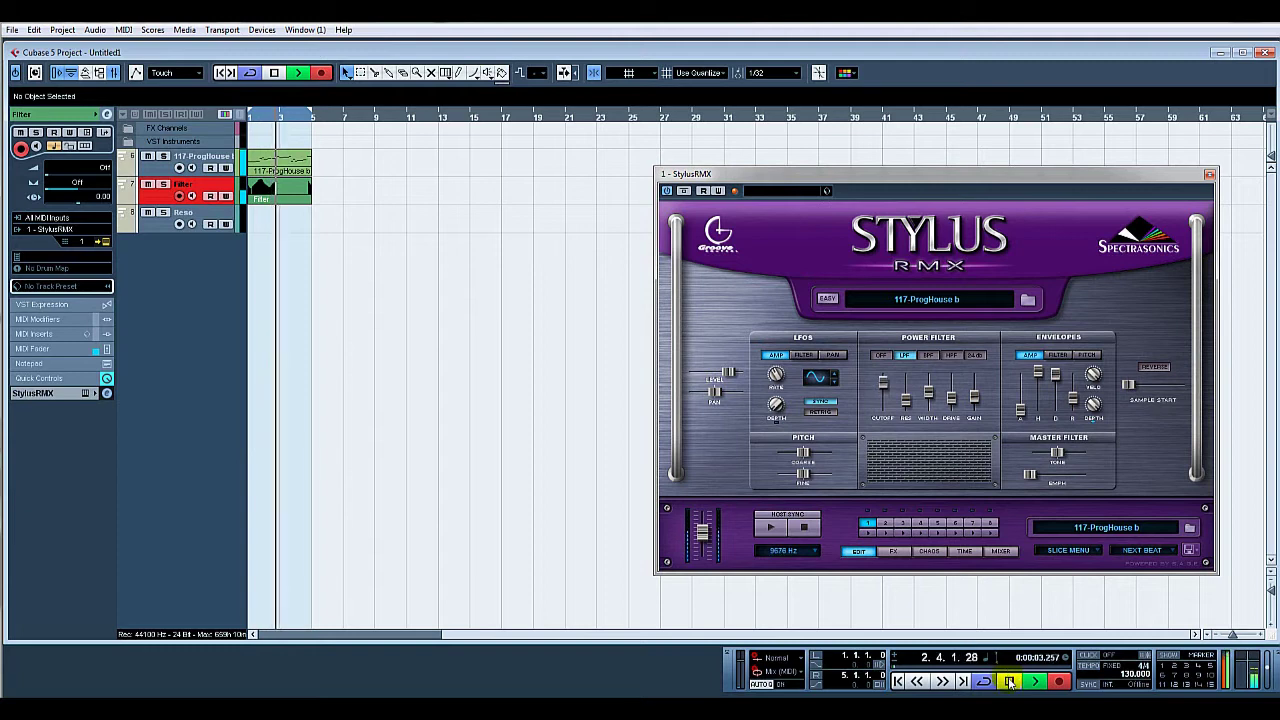
click(1010, 681)
click(207, 216)
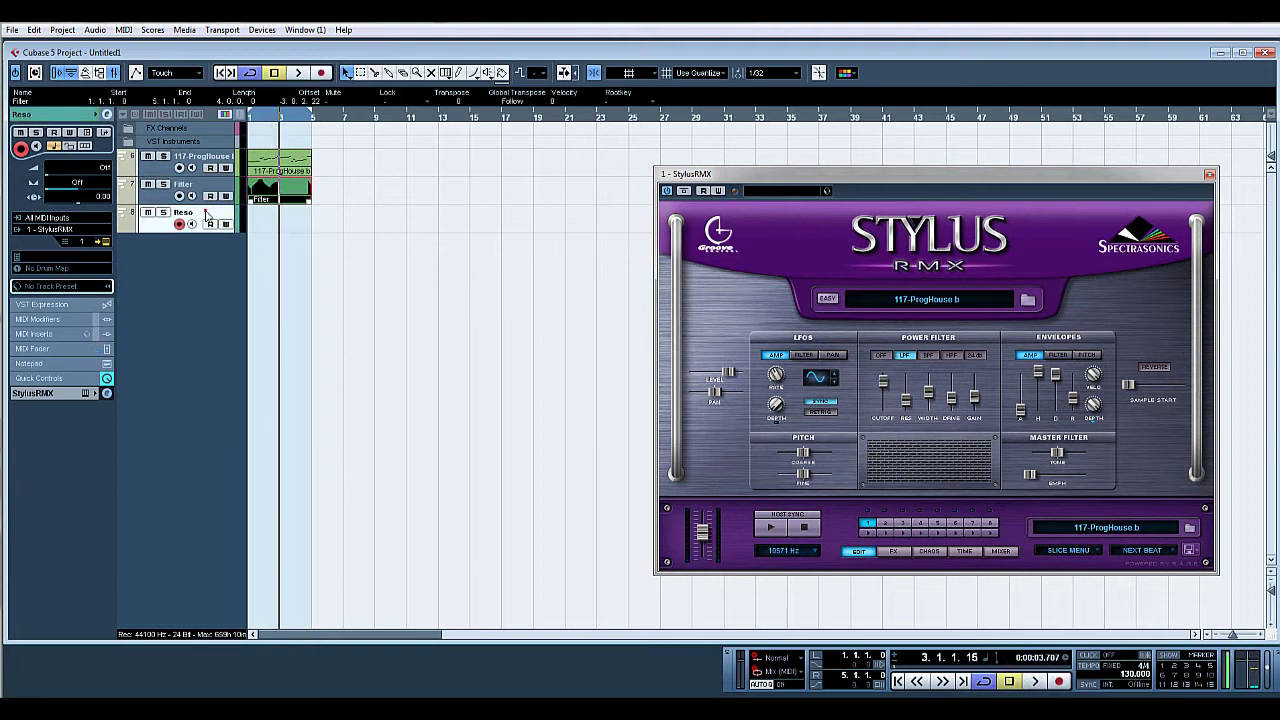
click(1058, 682)
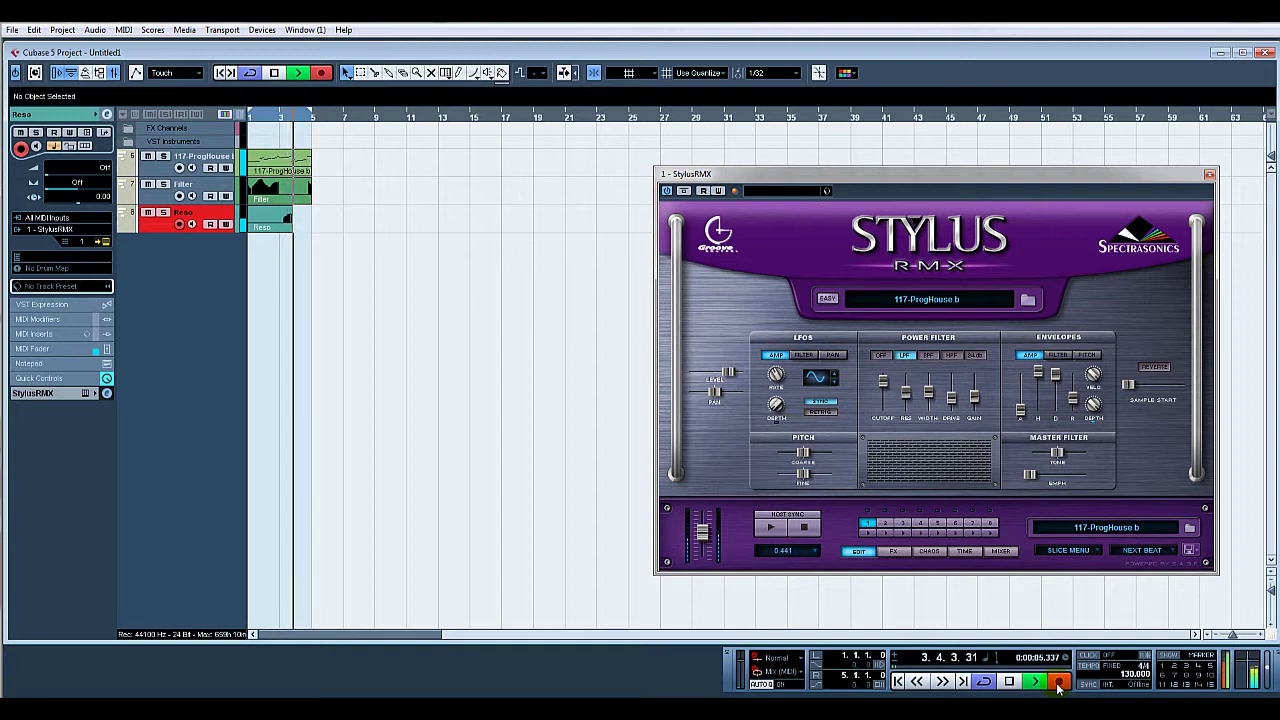
click(1010, 681)
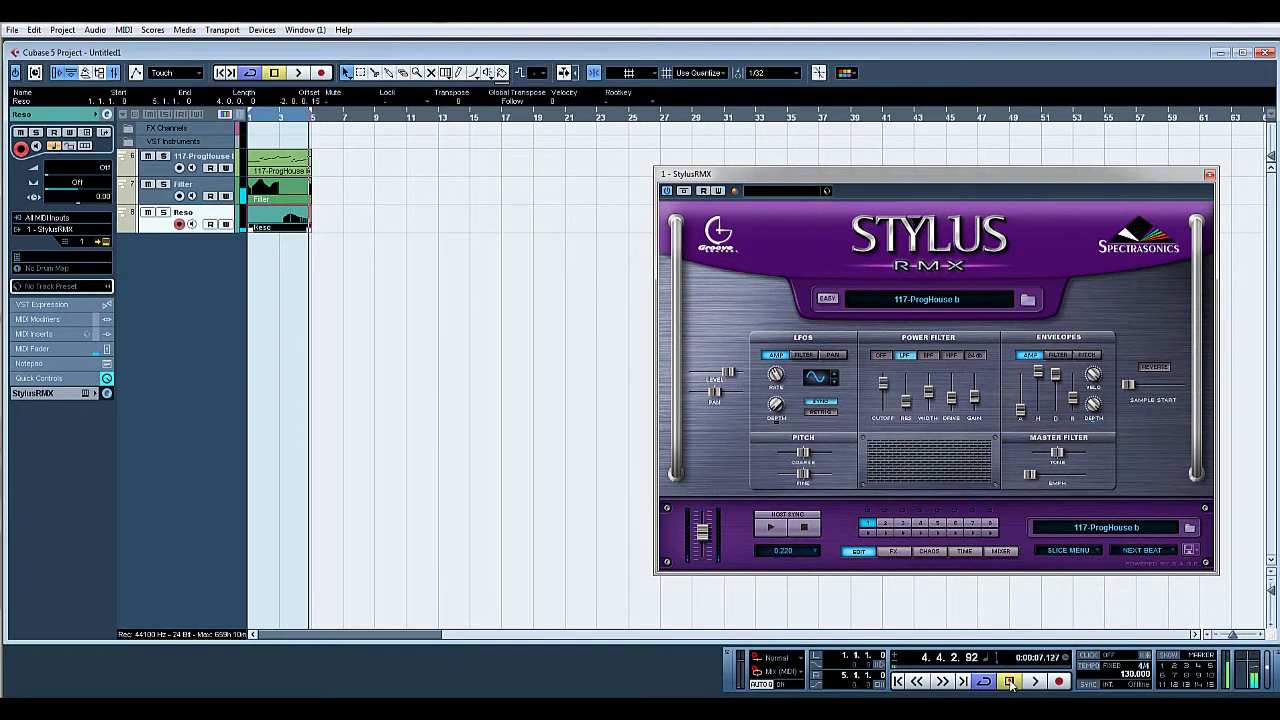
click(1209, 175)
- Open the Filter part in the Key Editor with the controller lane set to CC17
double_click(280, 189)
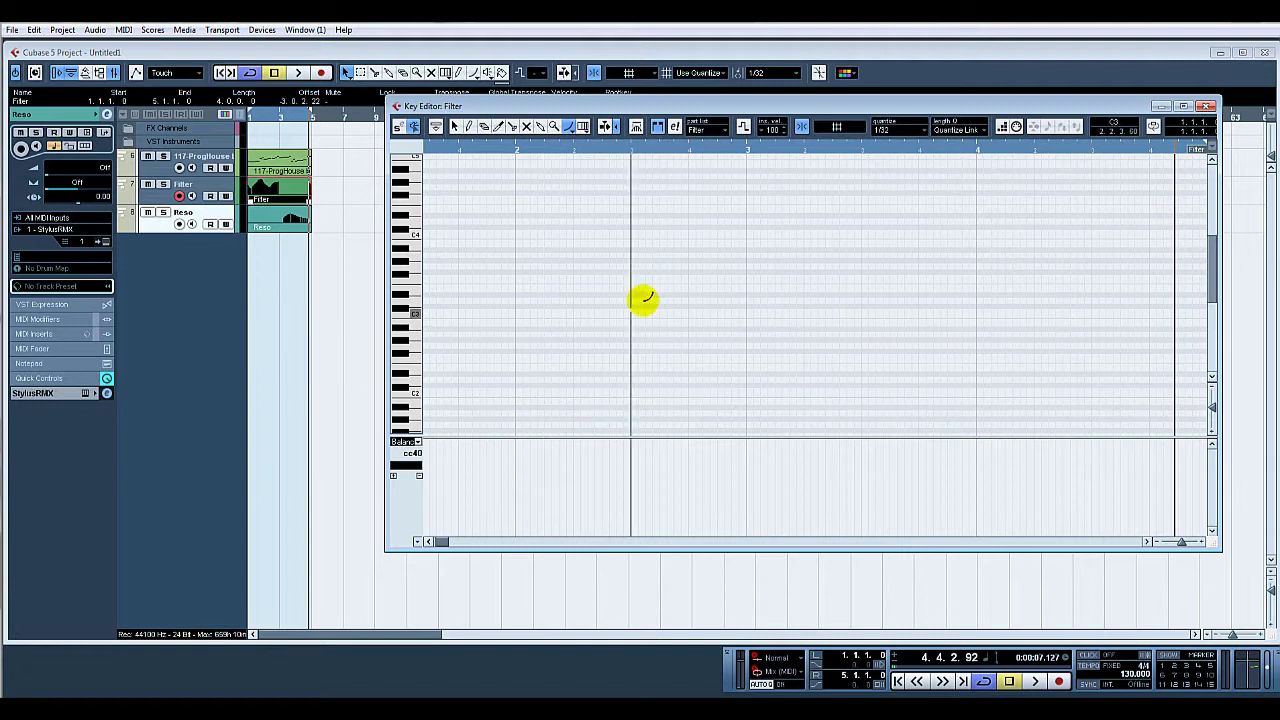
click(1208, 106)
click(288, 214)
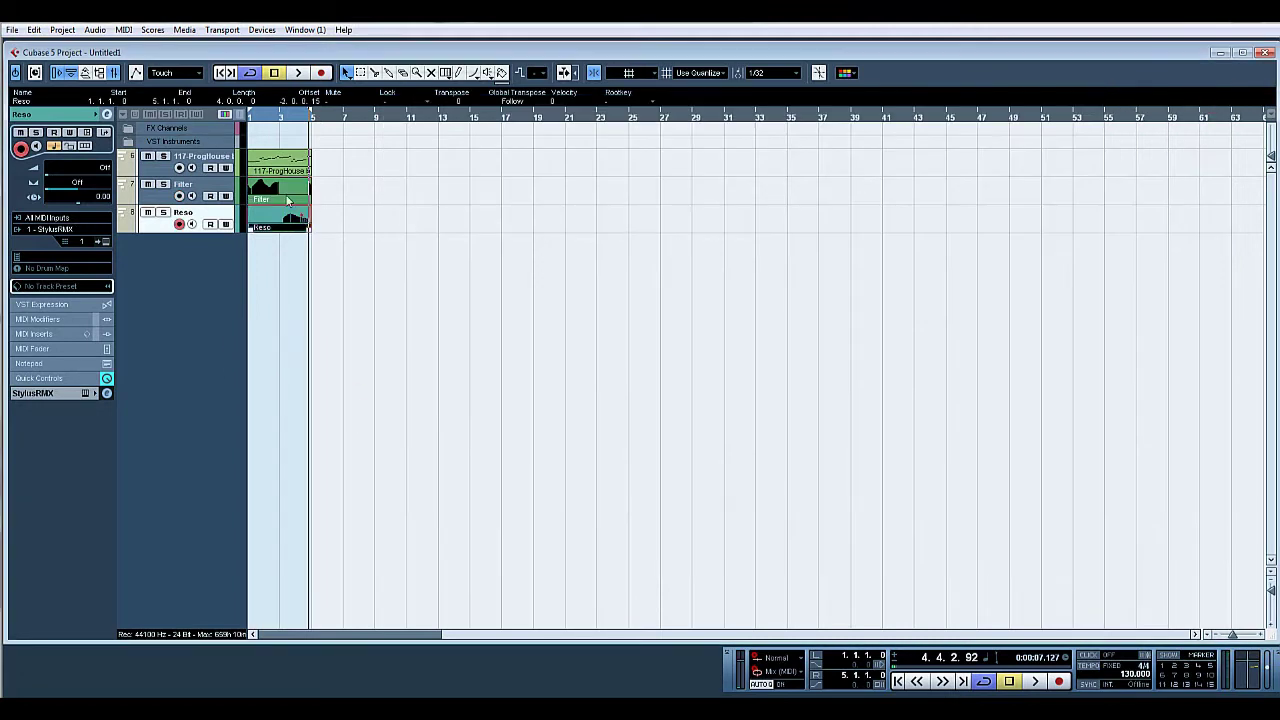
double_click(283, 189)
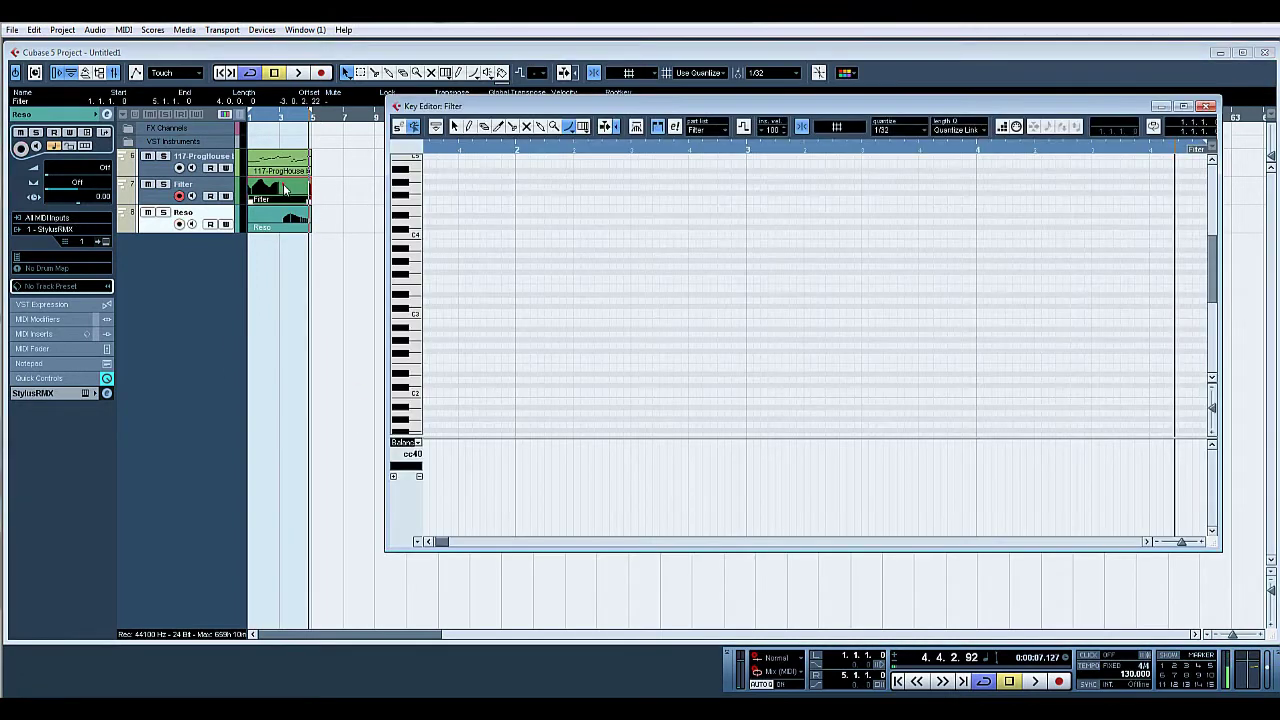
click(416, 442)
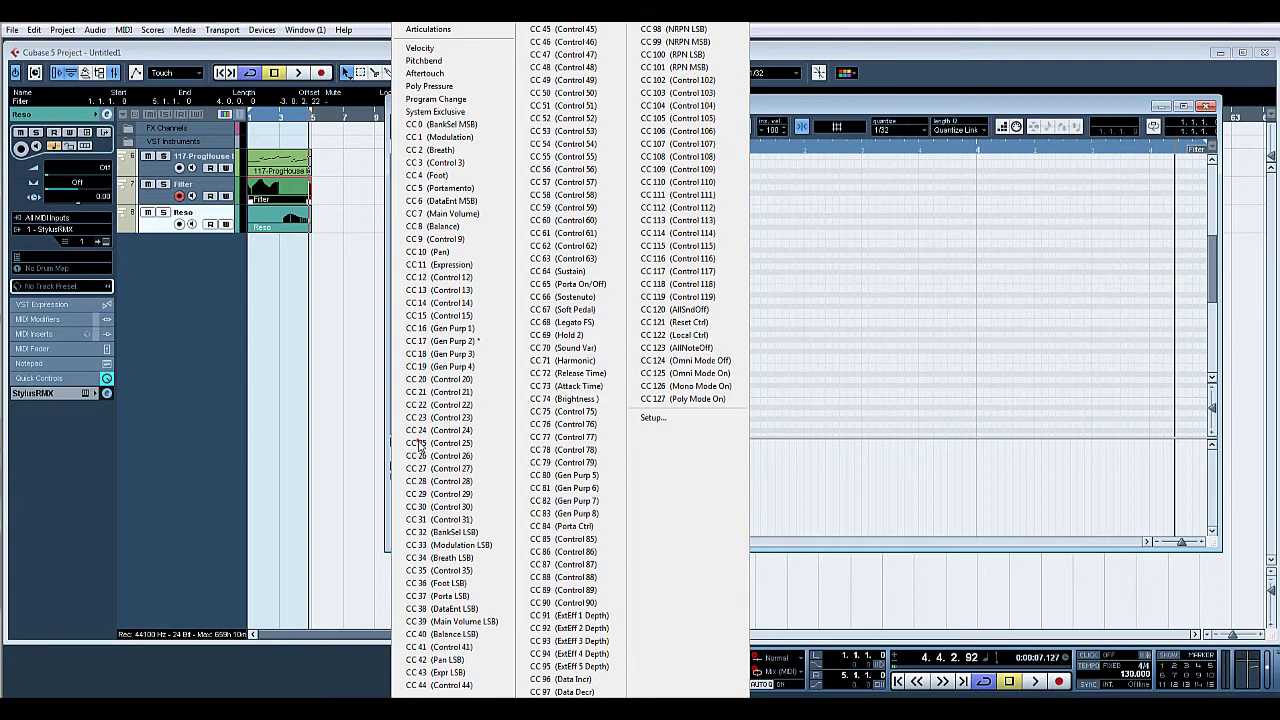
click(492, 342)
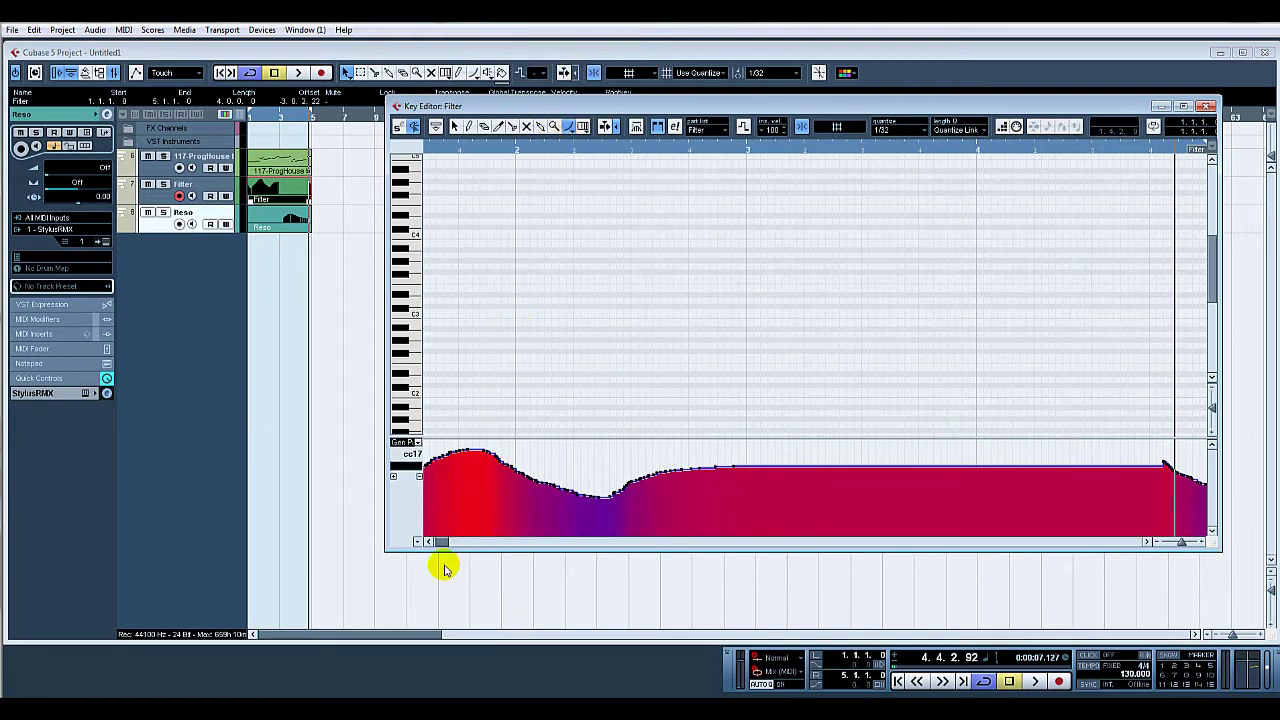
- Draw a CC17 curve rising to a peak near bar 4 and falling away, then play it
drag(427, 538, 971, 434)
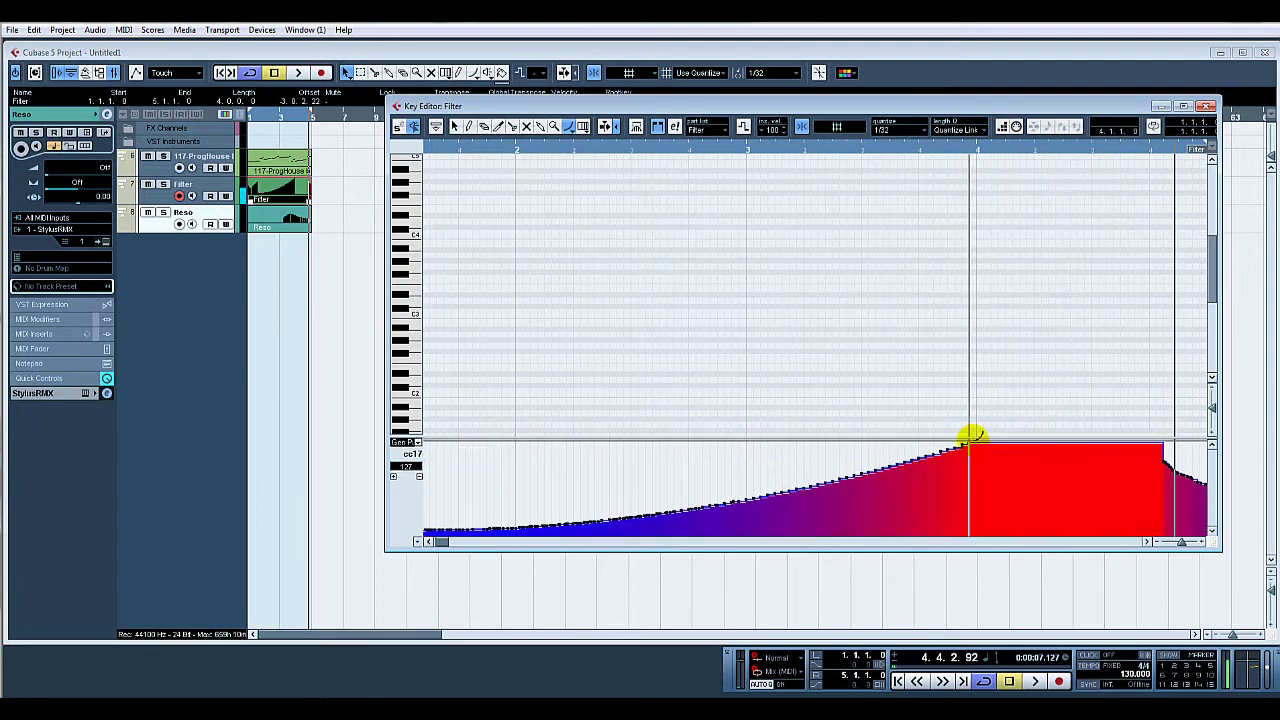
click(1160, 543)
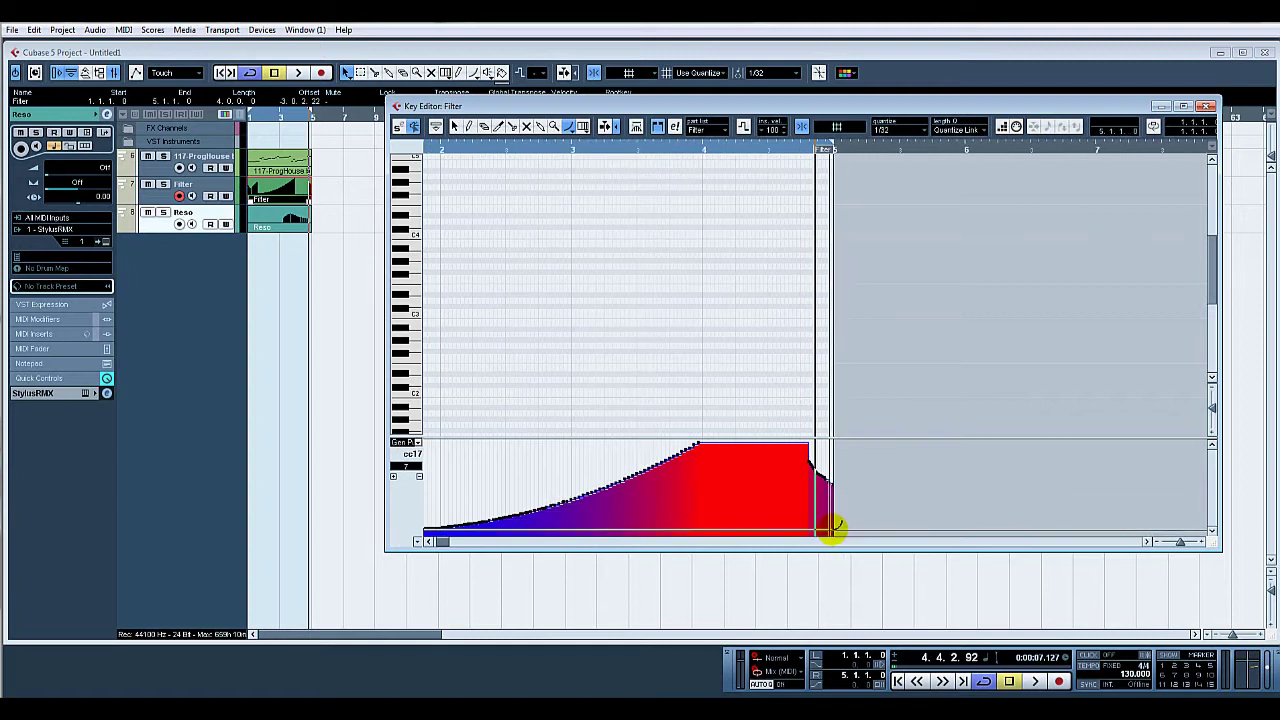
drag(832, 528, 702, 440)
right_click(861, 427)
click(861, 427)
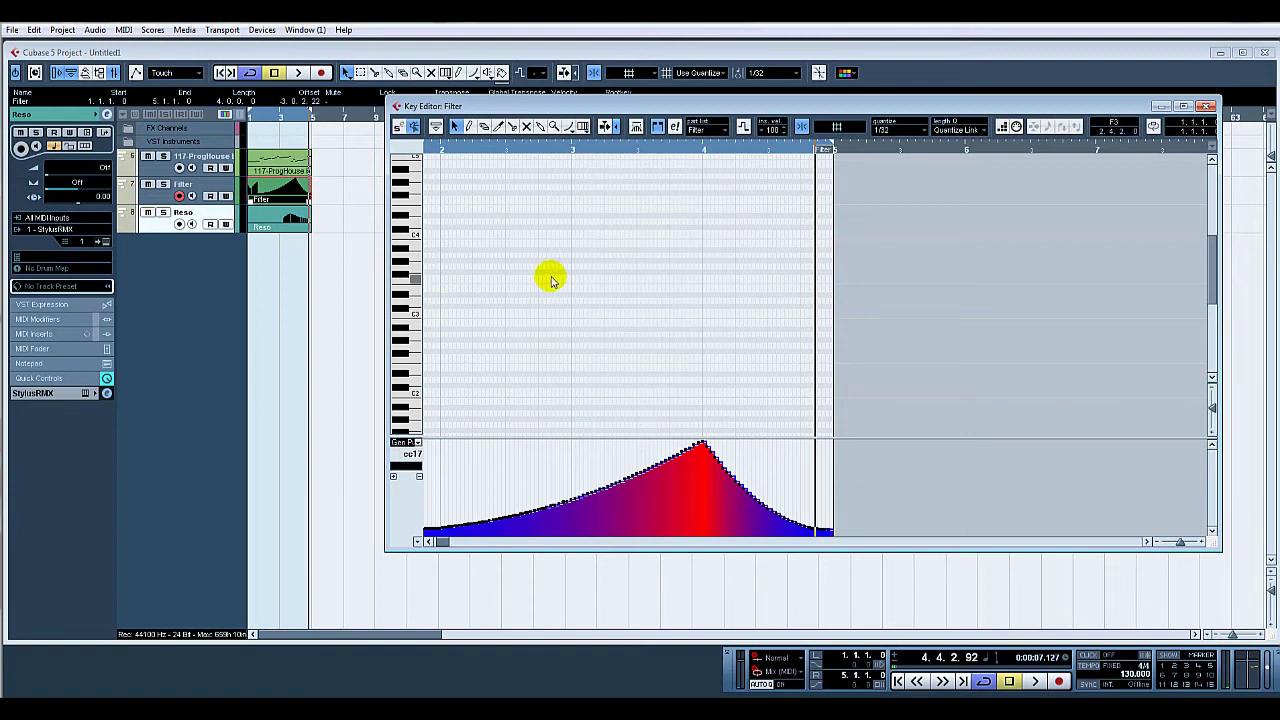
key(space)
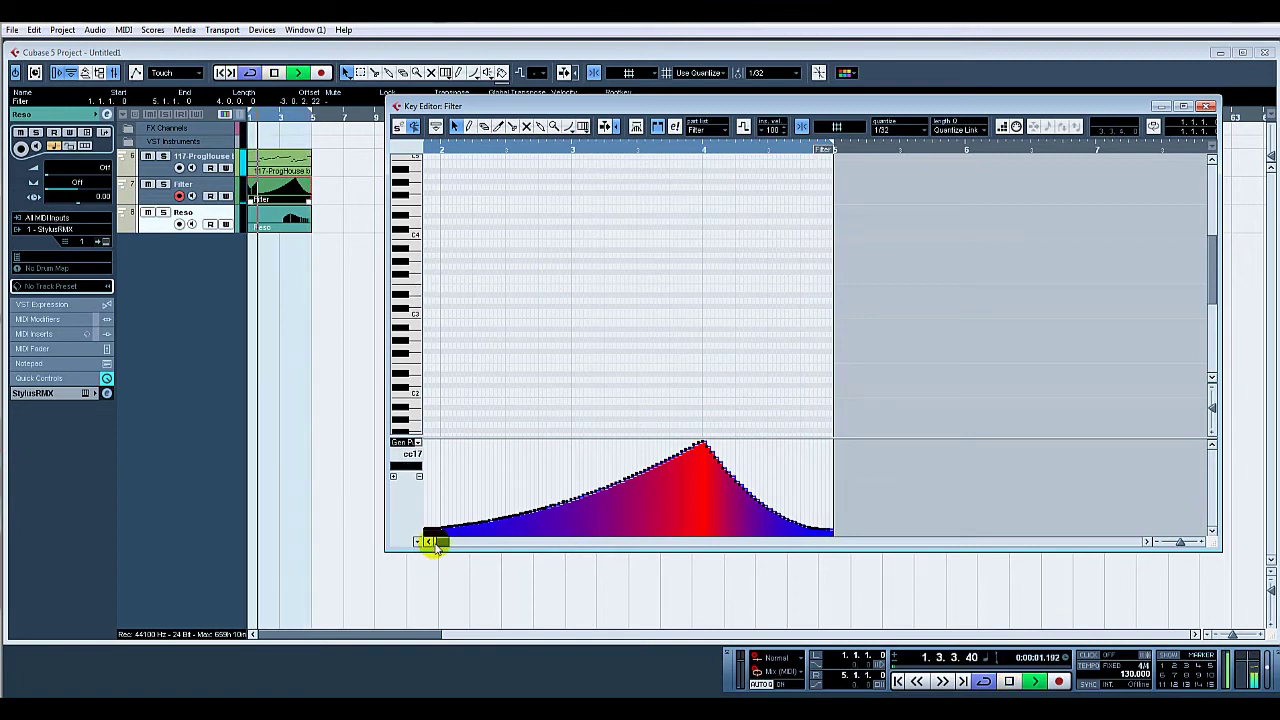
- Redraw the curve's start as a straight Line-tool ramp up to the peak
click(429, 541)
right_click(447, 528)
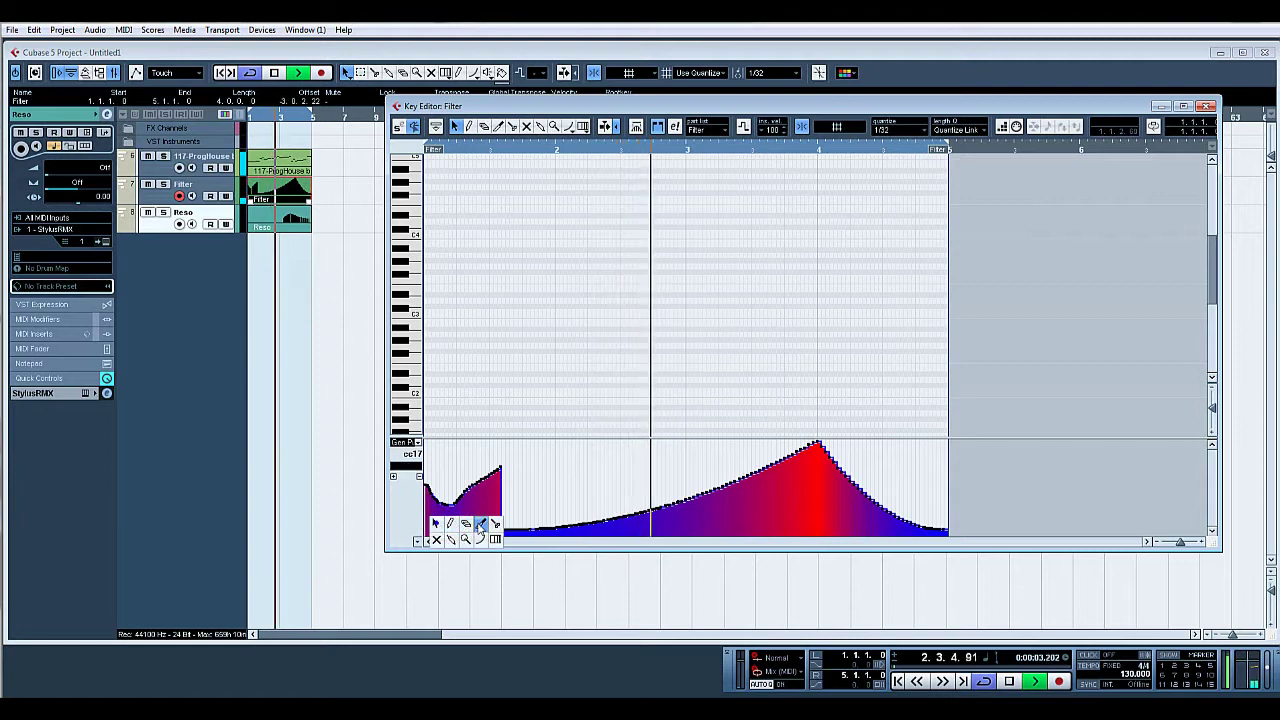
click(470, 532)
drag(415, 537, 806, 437)
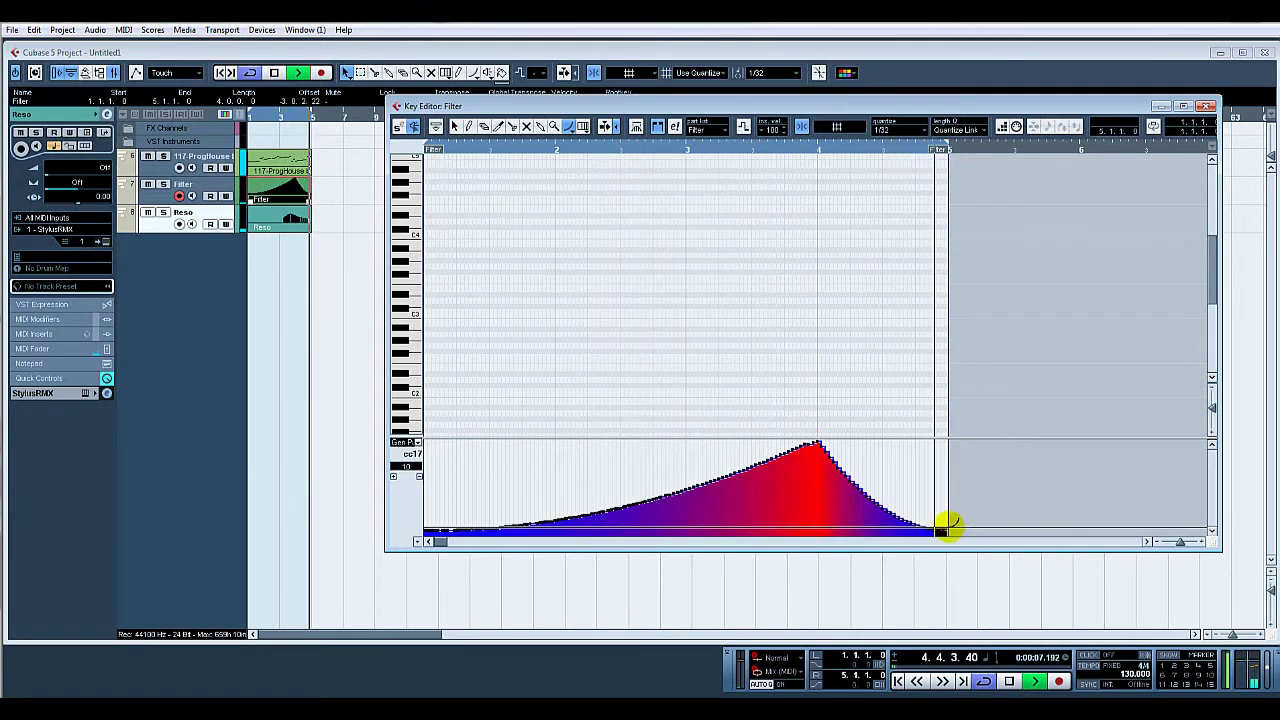
click(349, 229)
- Open the Reso part in the Key Editor and switch the controller lane to CC9
key(Down)
key(Return)
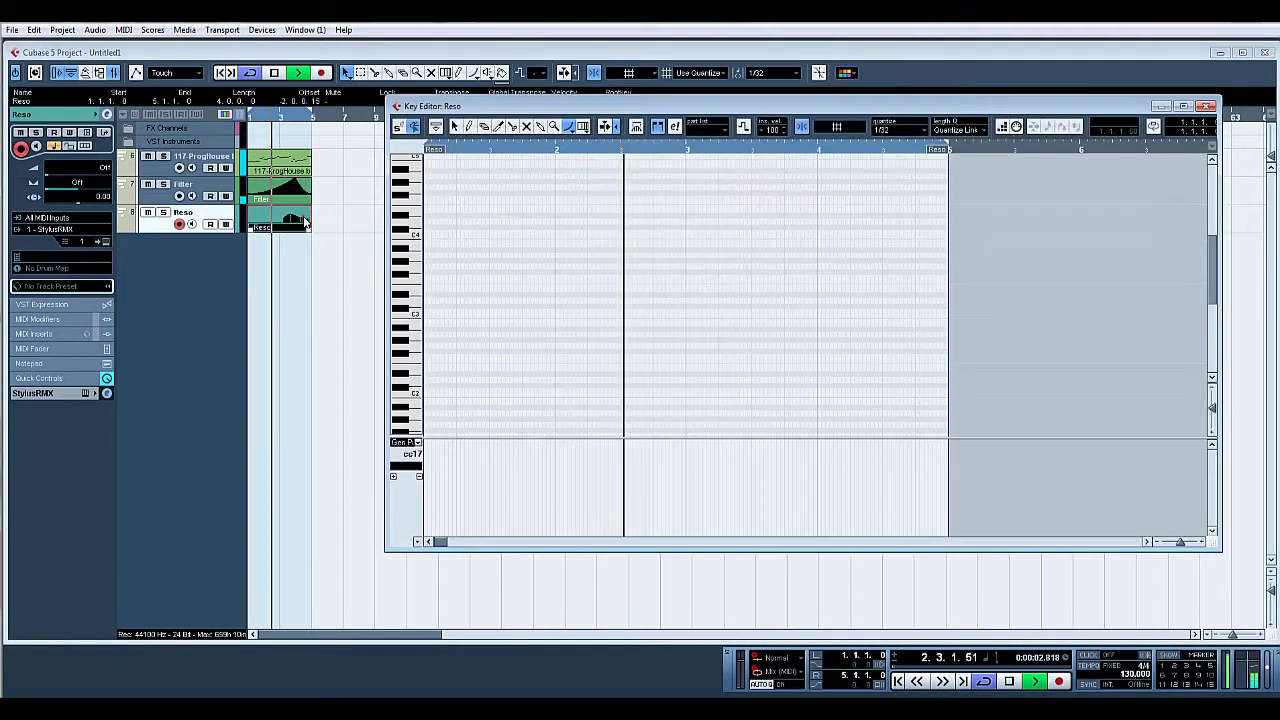
click(416, 442)
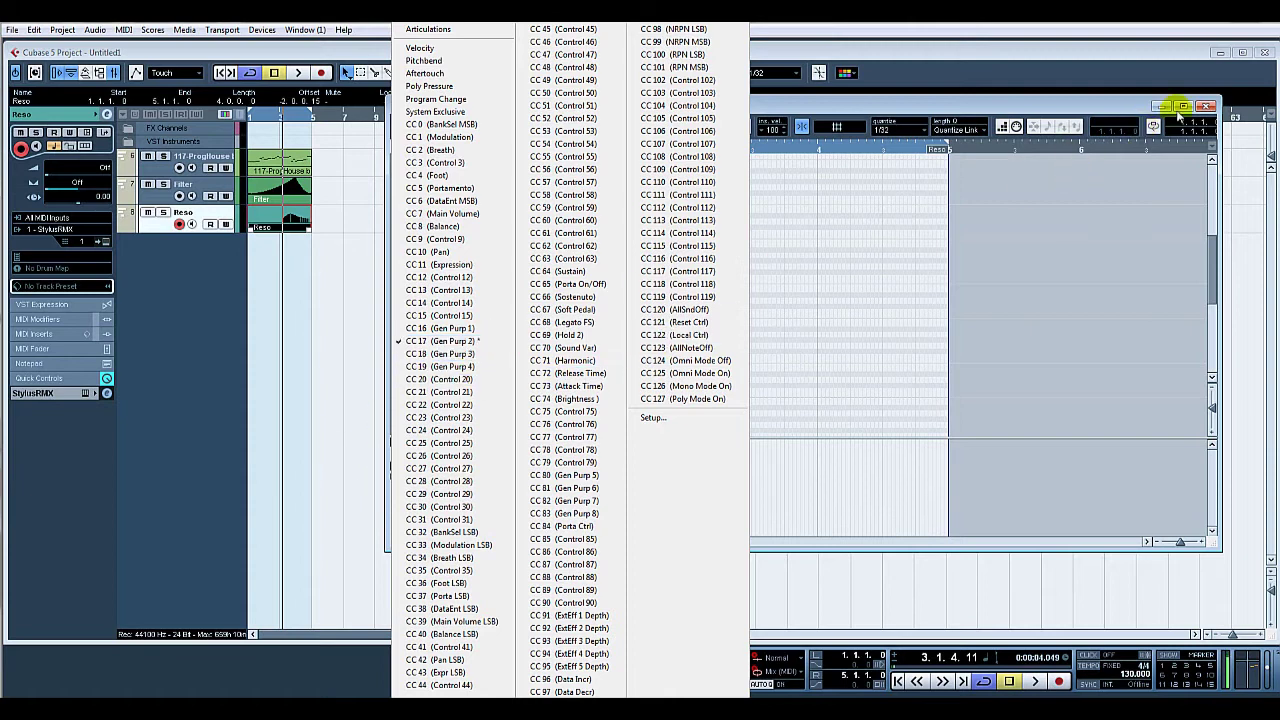
click(1207, 105)
click(484, 230)
double_click(290, 220)
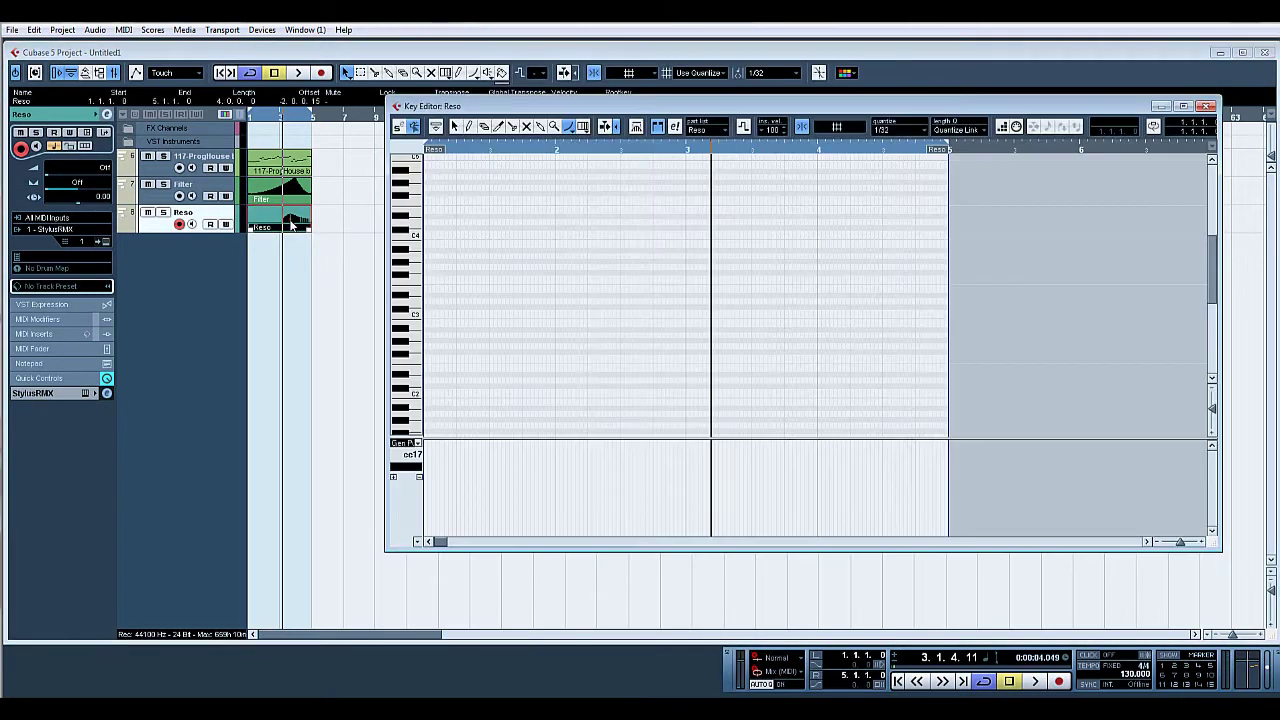
click(414, 444)
drag(417, 447, 441, 238)
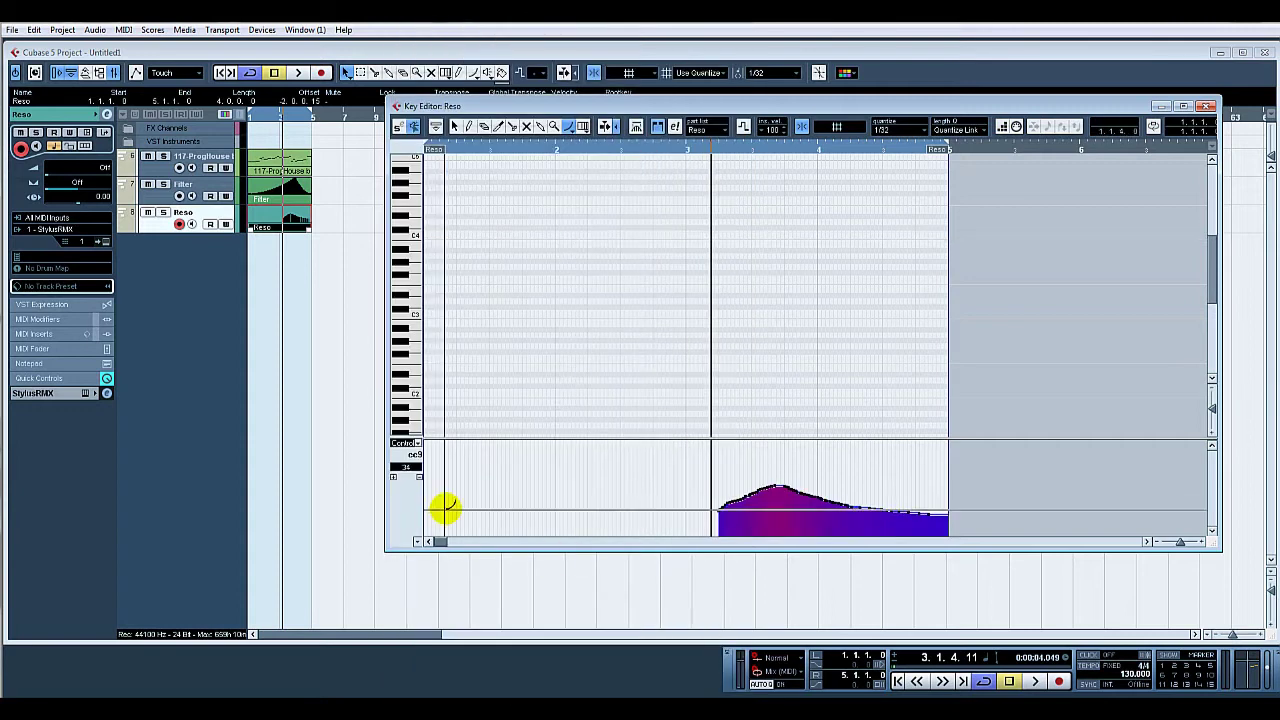
- Draw a falling CC9 resonance curve, audition it, and review both parts' curves
mouse_move(445, 507)
mouse_down()
mouse_move(448, 480)
mouse_move(423, 457)
mouse_move(971, 508)
mouse_move(948, 519)
mouse_up()
key(space)
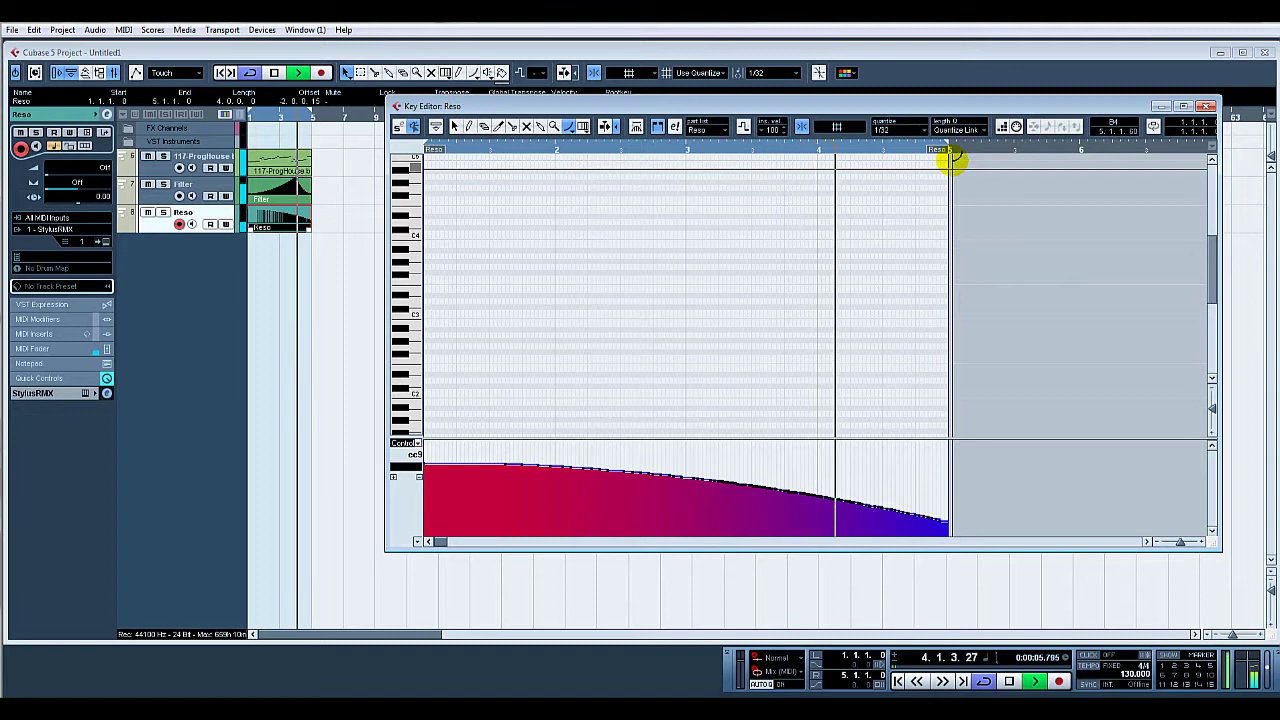
key(space)
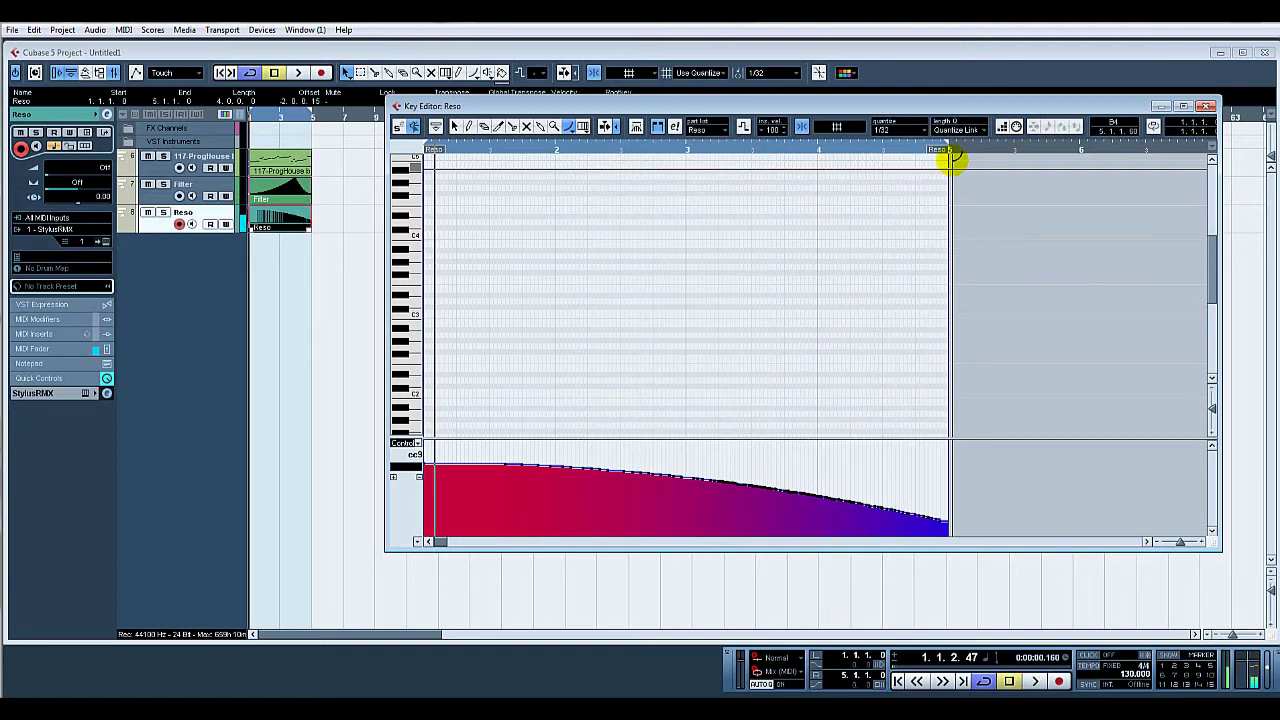
click(1207, 105)
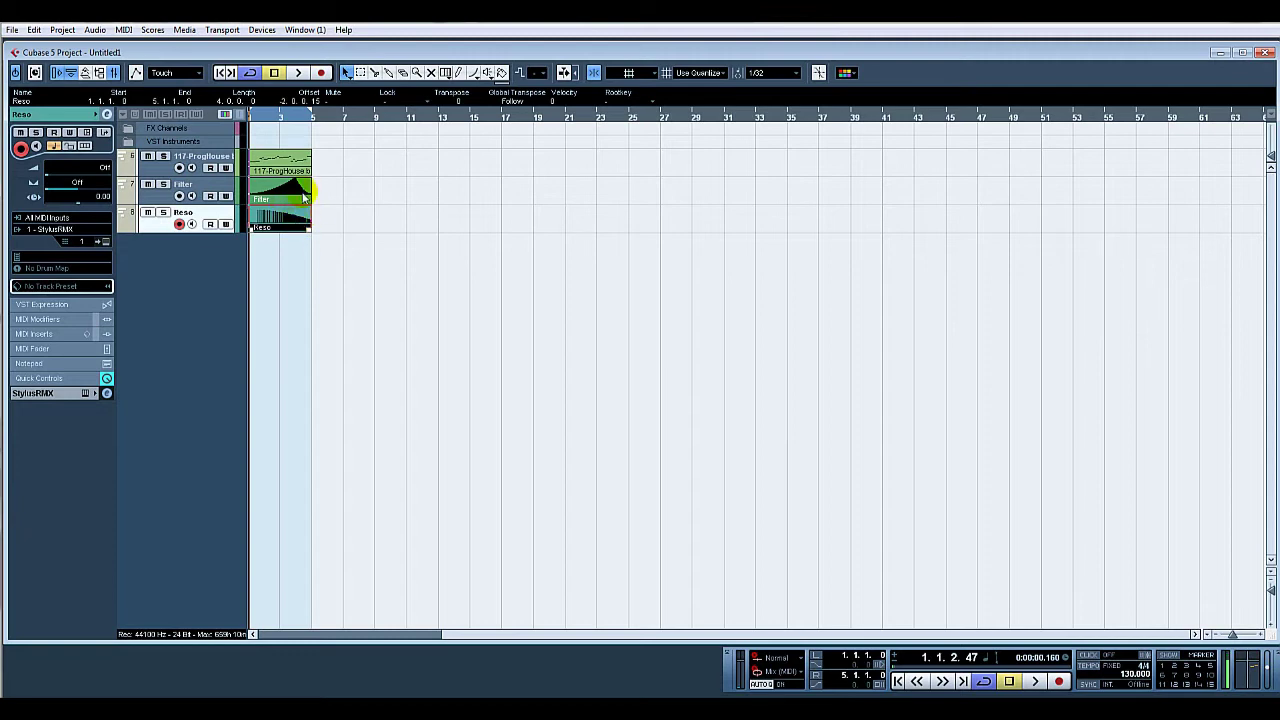
double_click(306, 195)
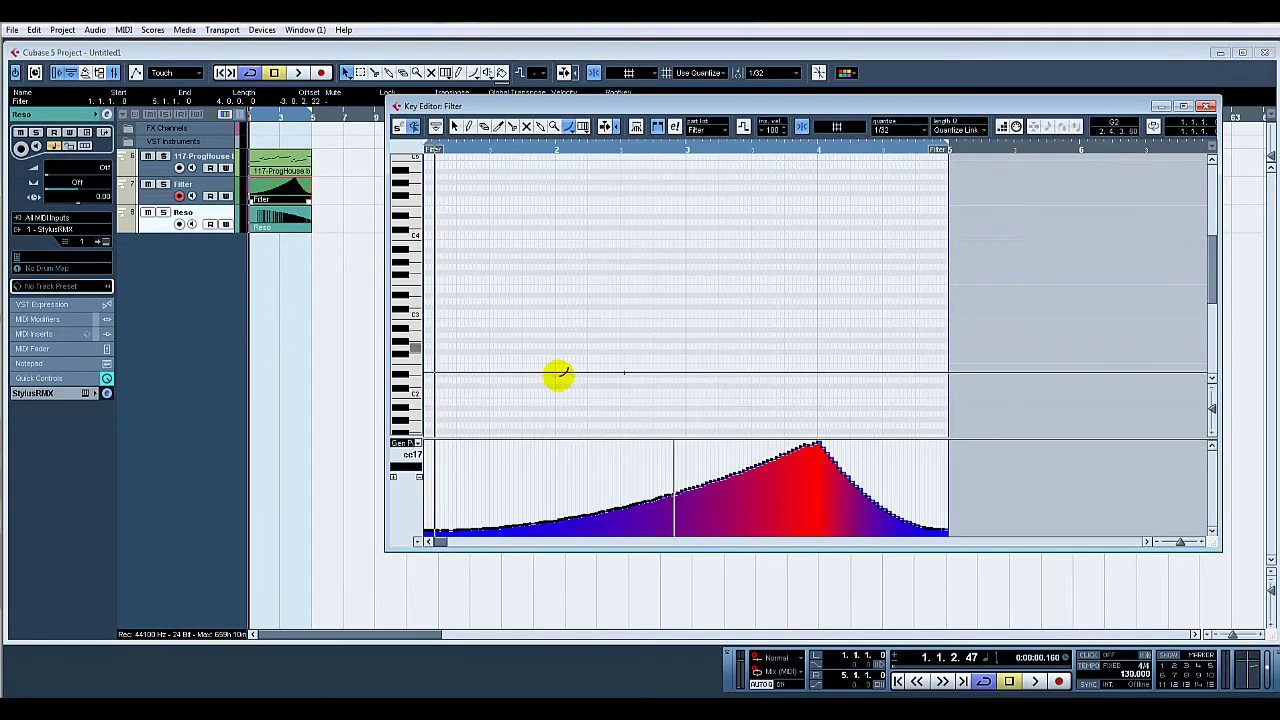
double_click(306, 226)
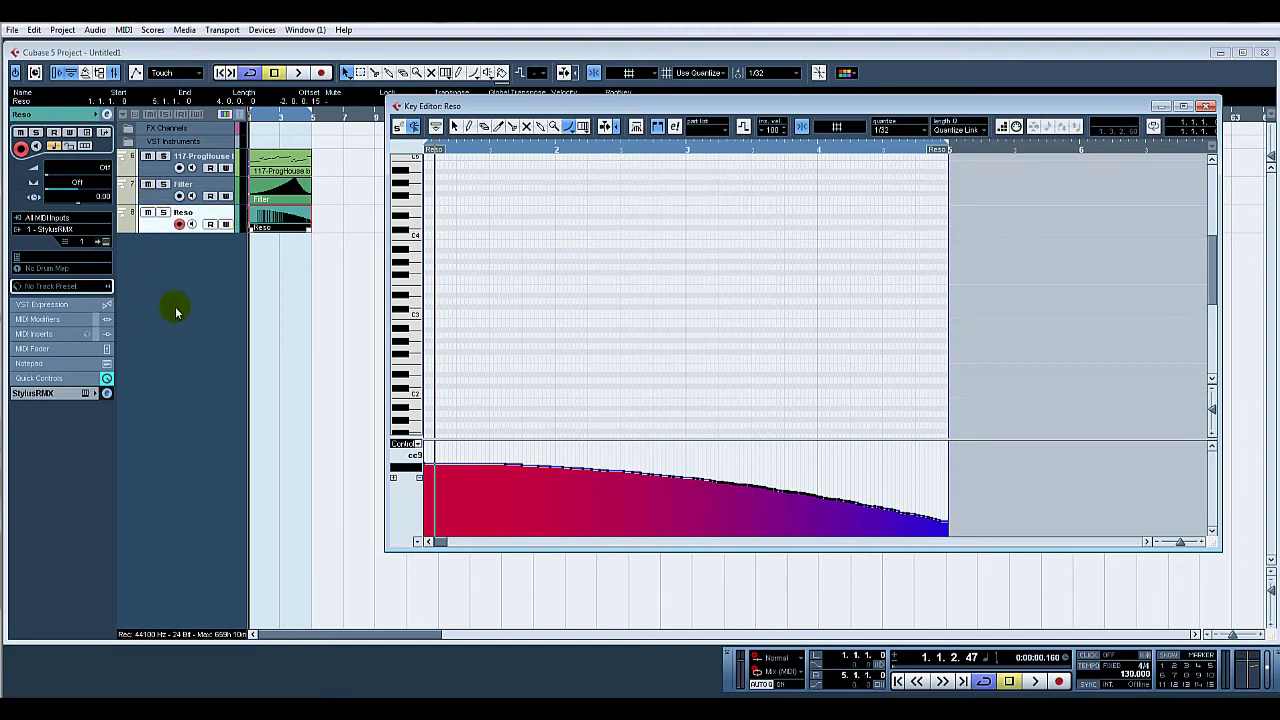
click(1206, 105)
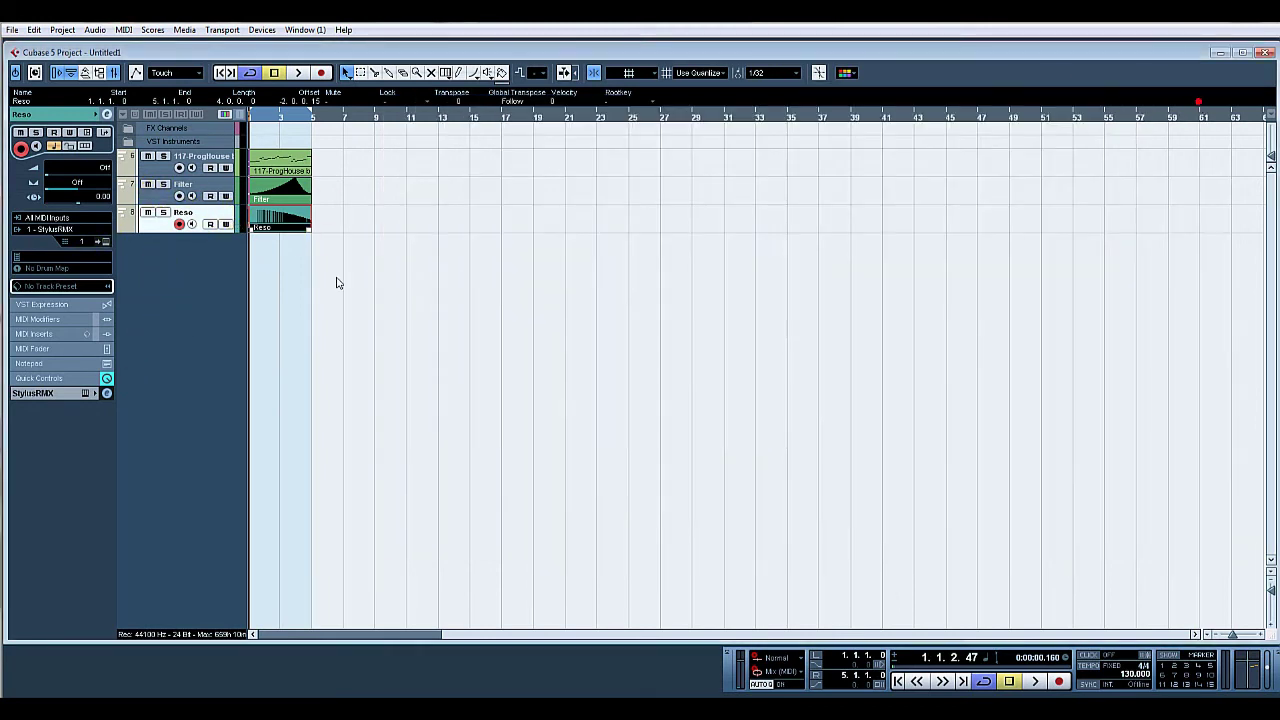
- Add a folder track and rename the loop track to rmx
right_click(157, 284)
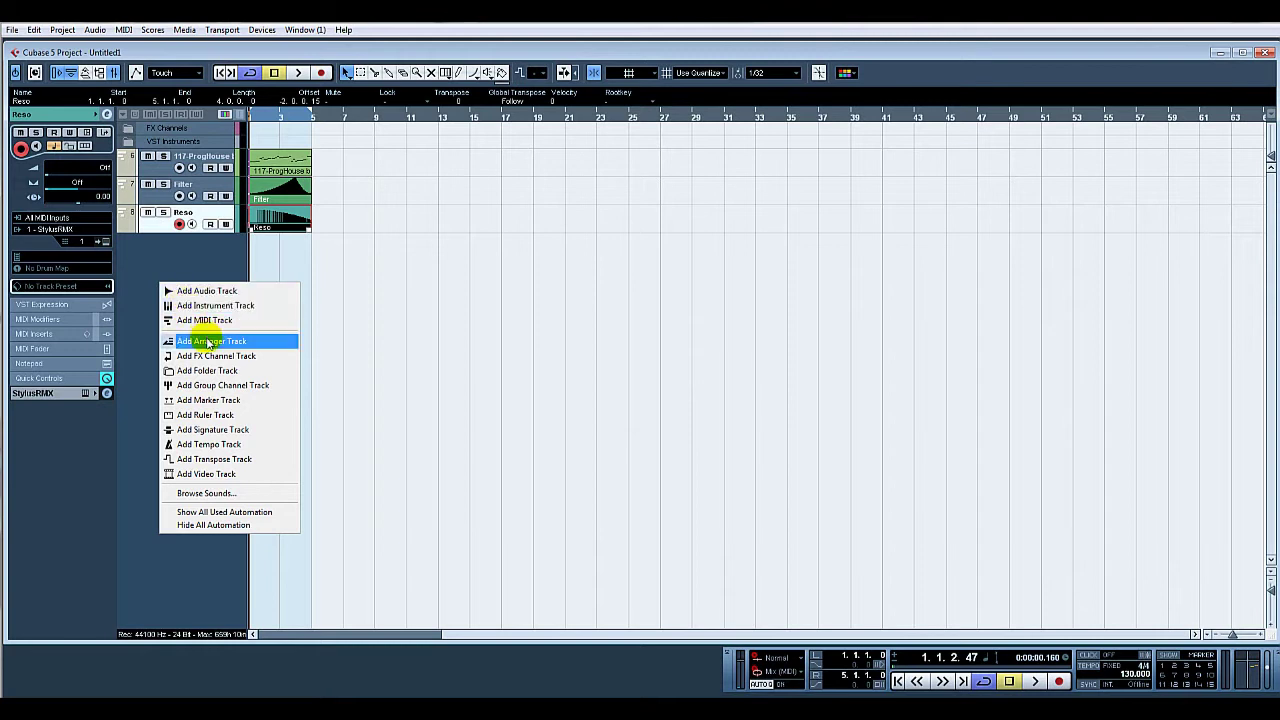
click(245, 371)
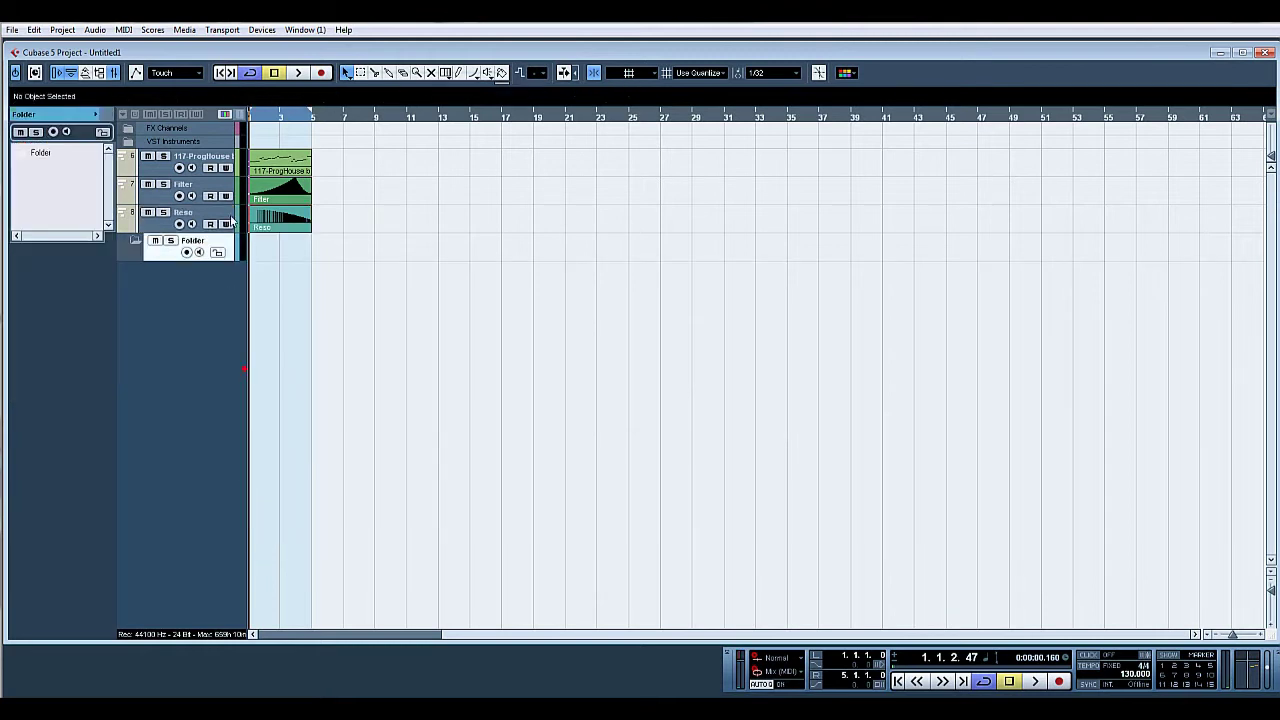
click(211, 157)
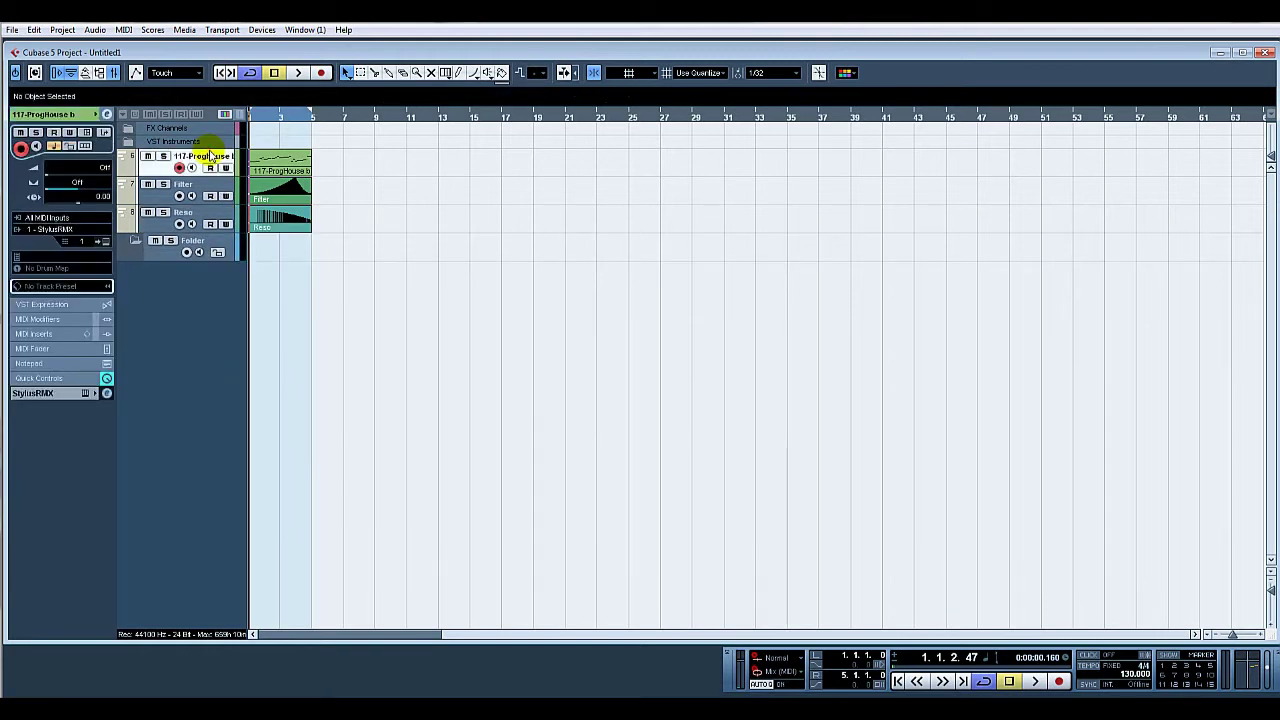
text(r)
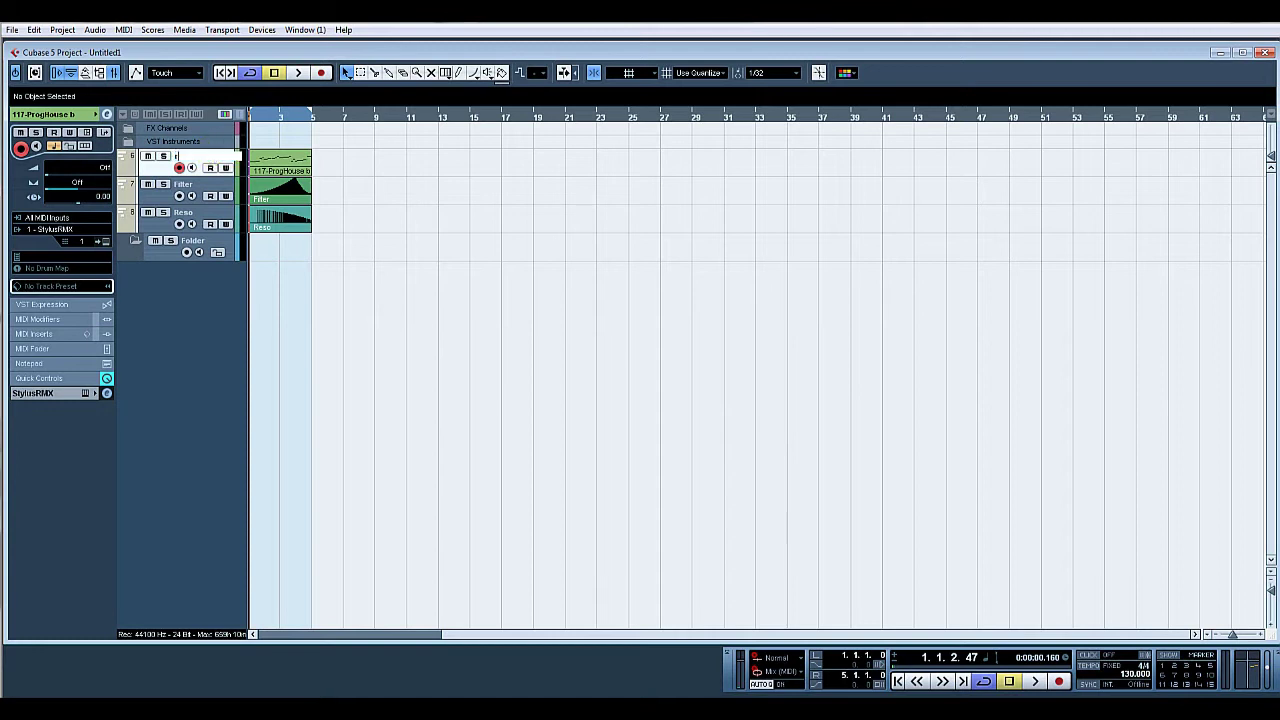
text(mx)
key(Return)
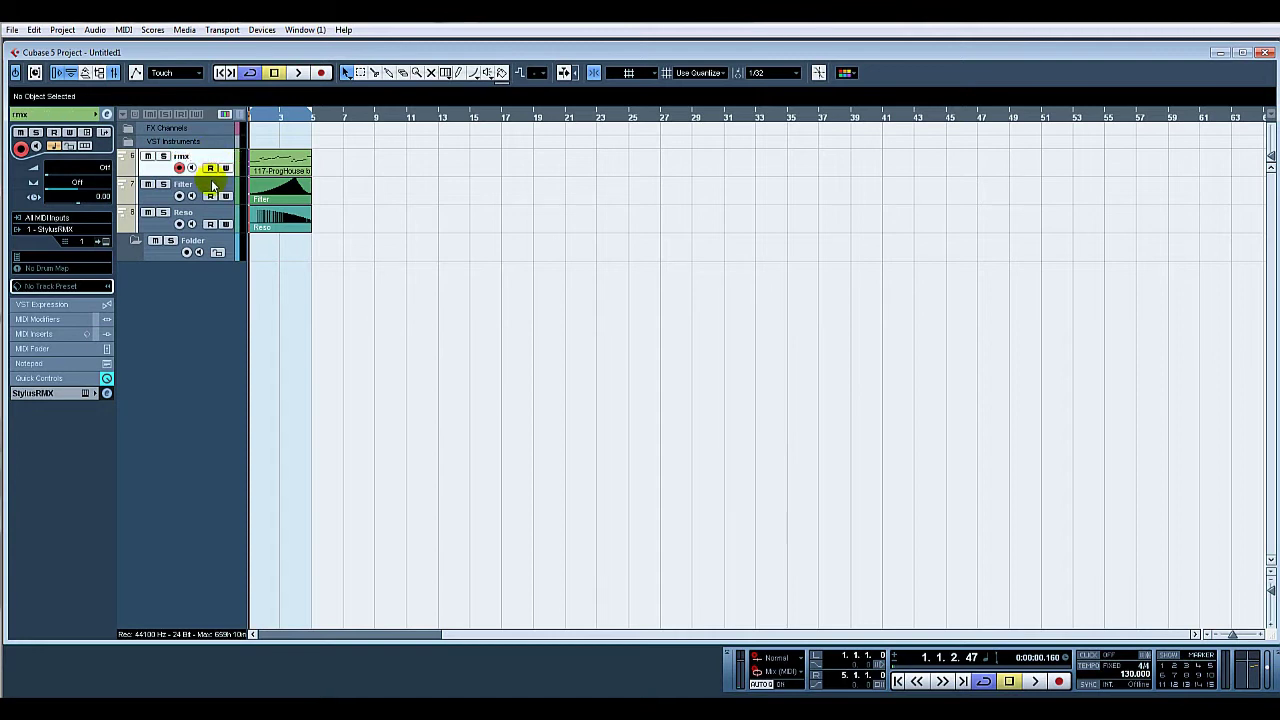
- Move rmx, Filter and Reso into the folder and name it Stylus
shift+click(209, 214)
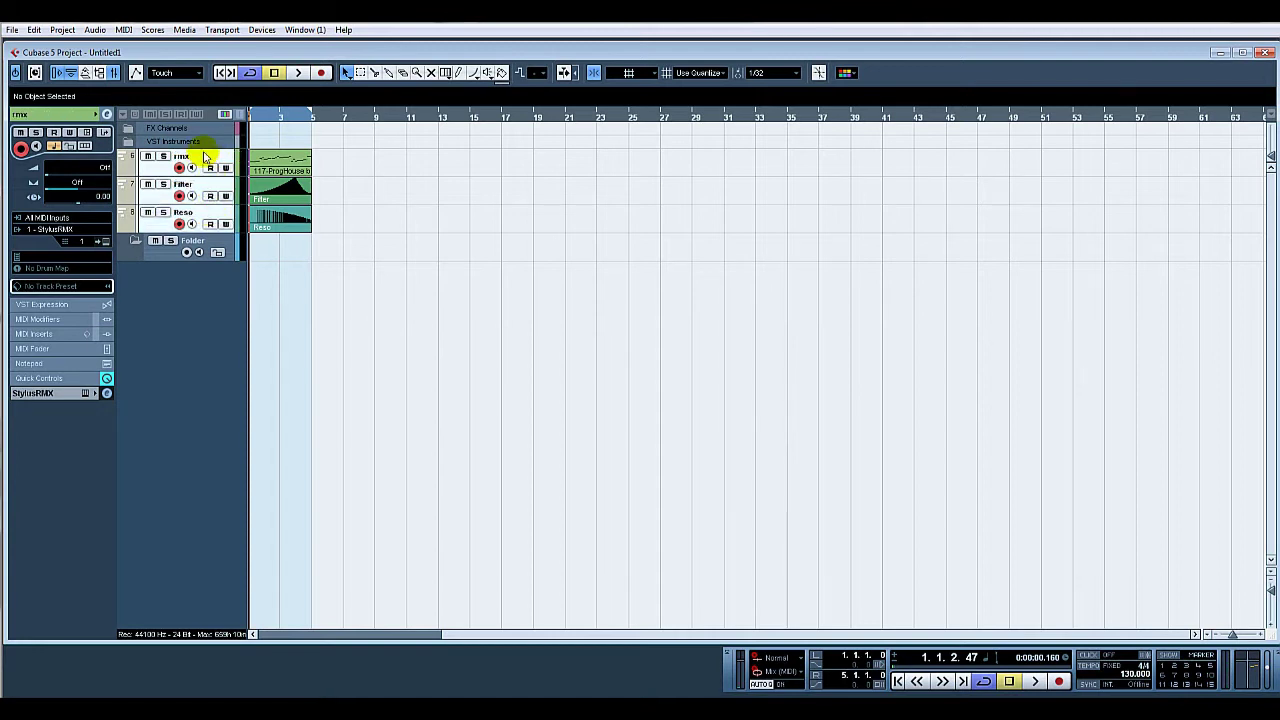
drag(200, 210, 194, 243)
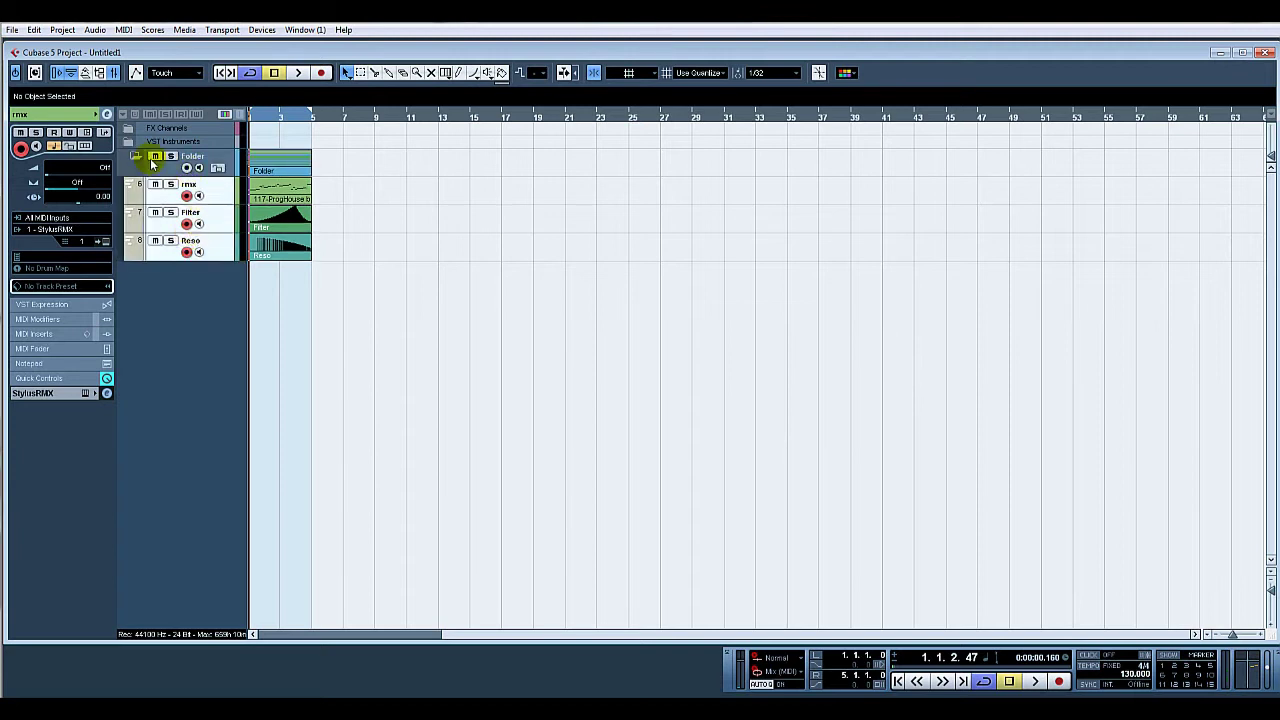
click(138, 160)
click(136, 158)
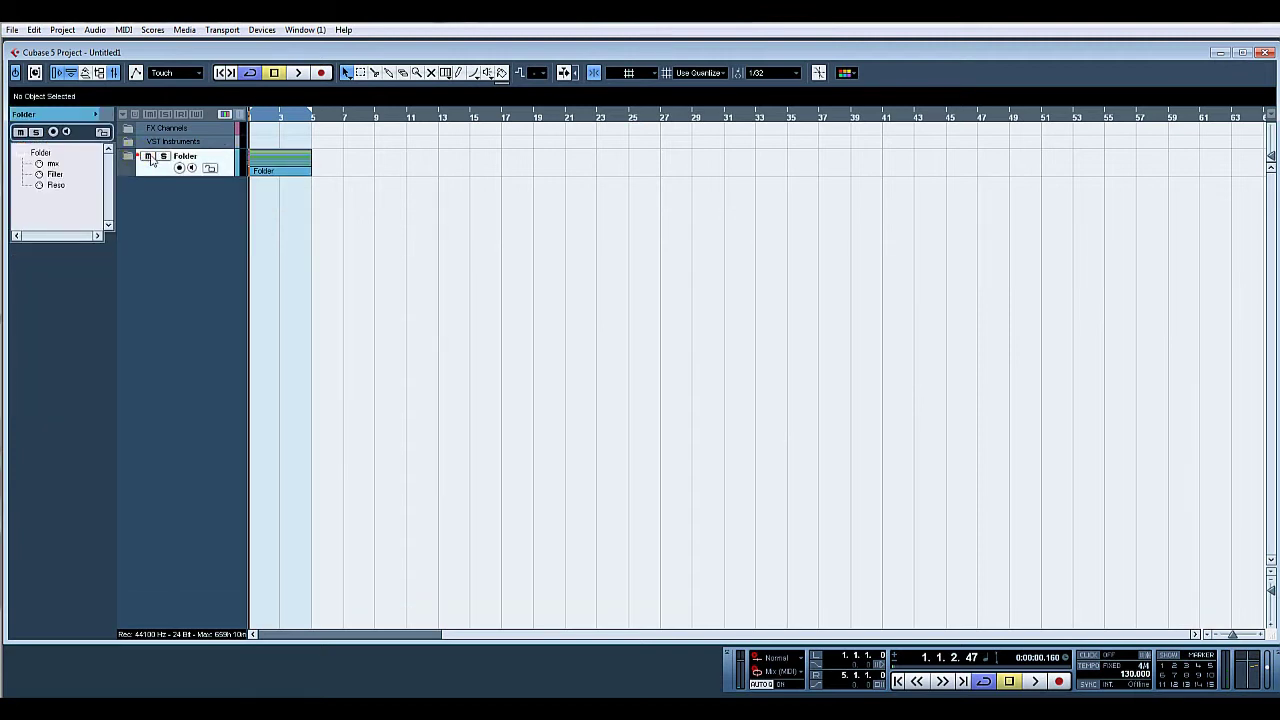
double_click(190, 157)
text(Stylus)
key(Return)
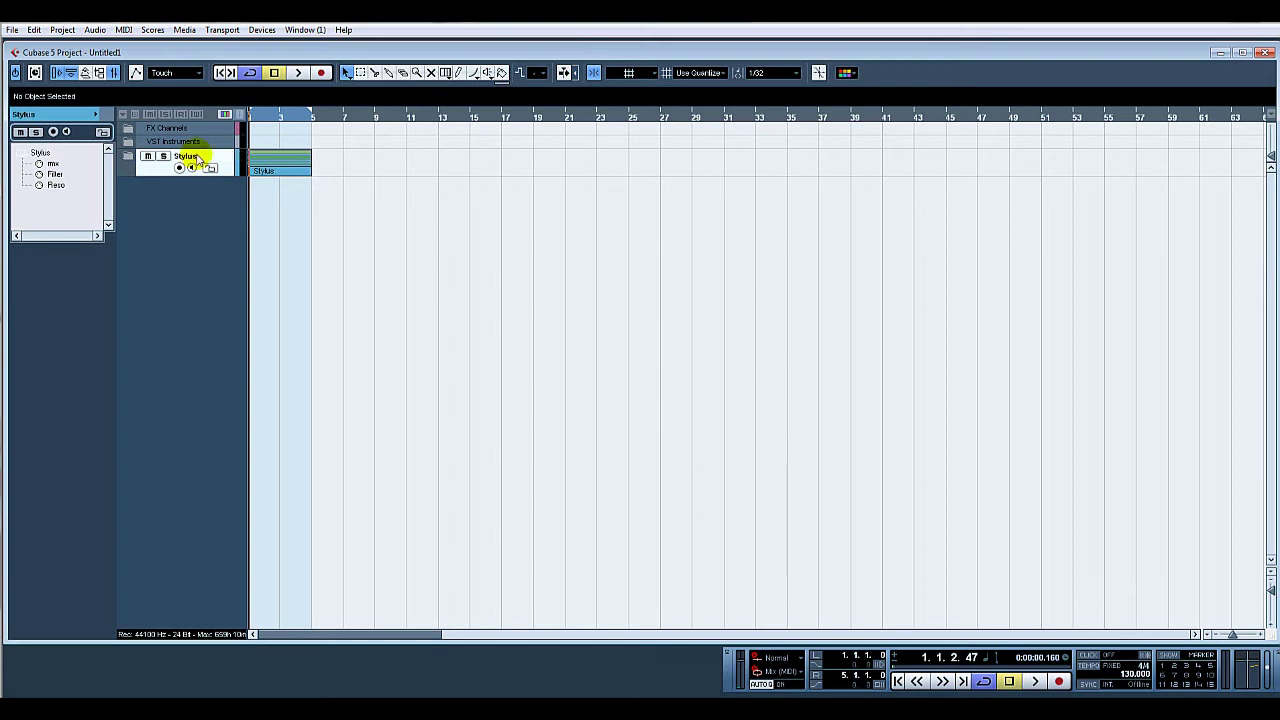
- Expand the Stylus folder and reopen the Reso part's controller curve
click(128, 157)
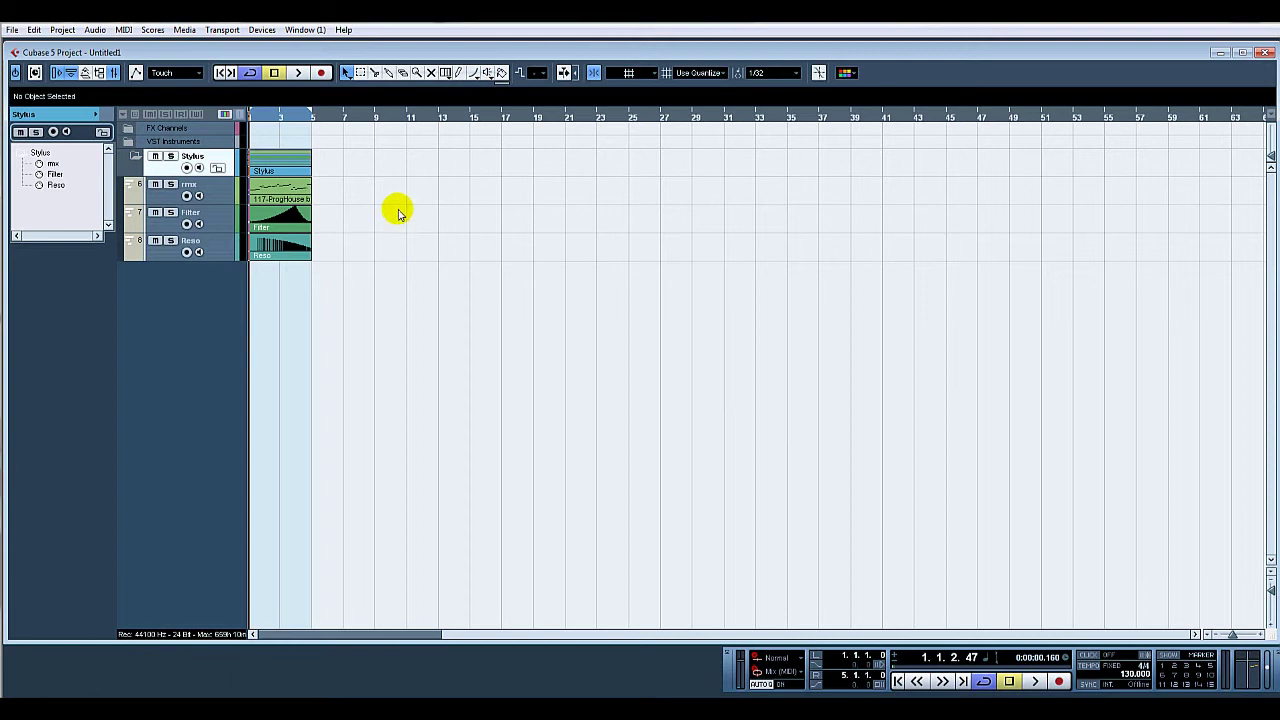
double_click(284, 220)
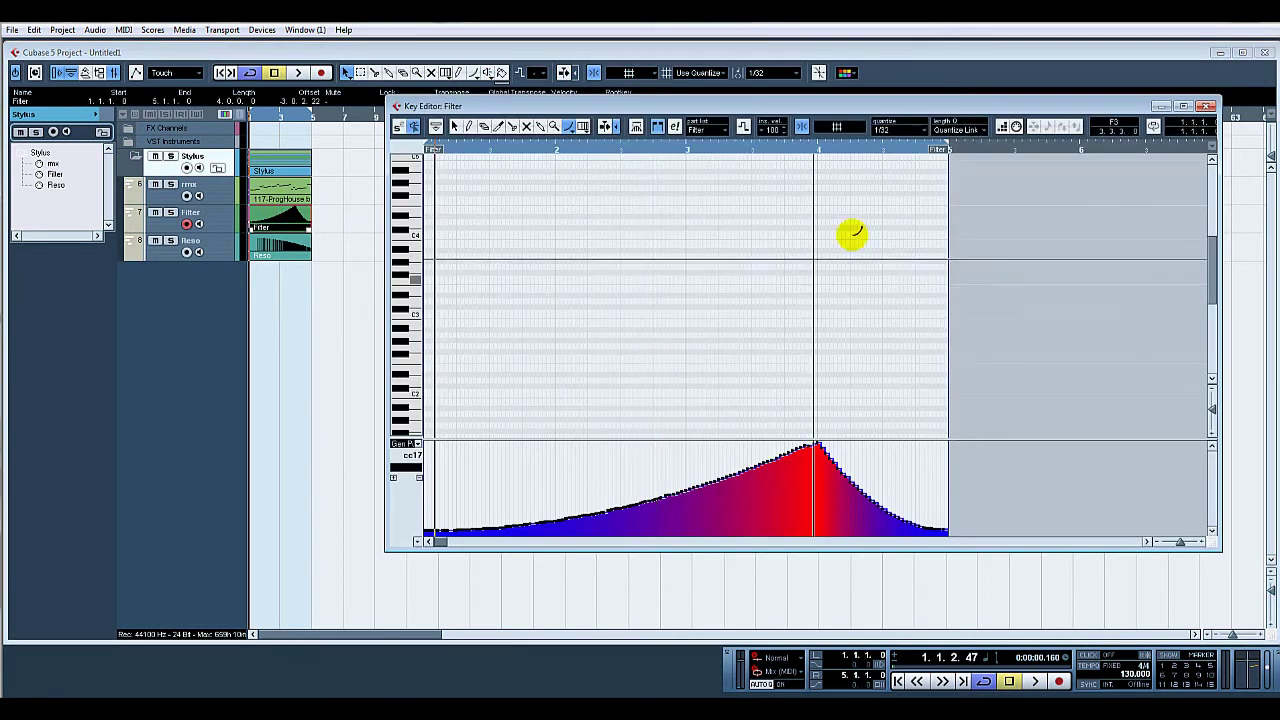
click(1206, 106)
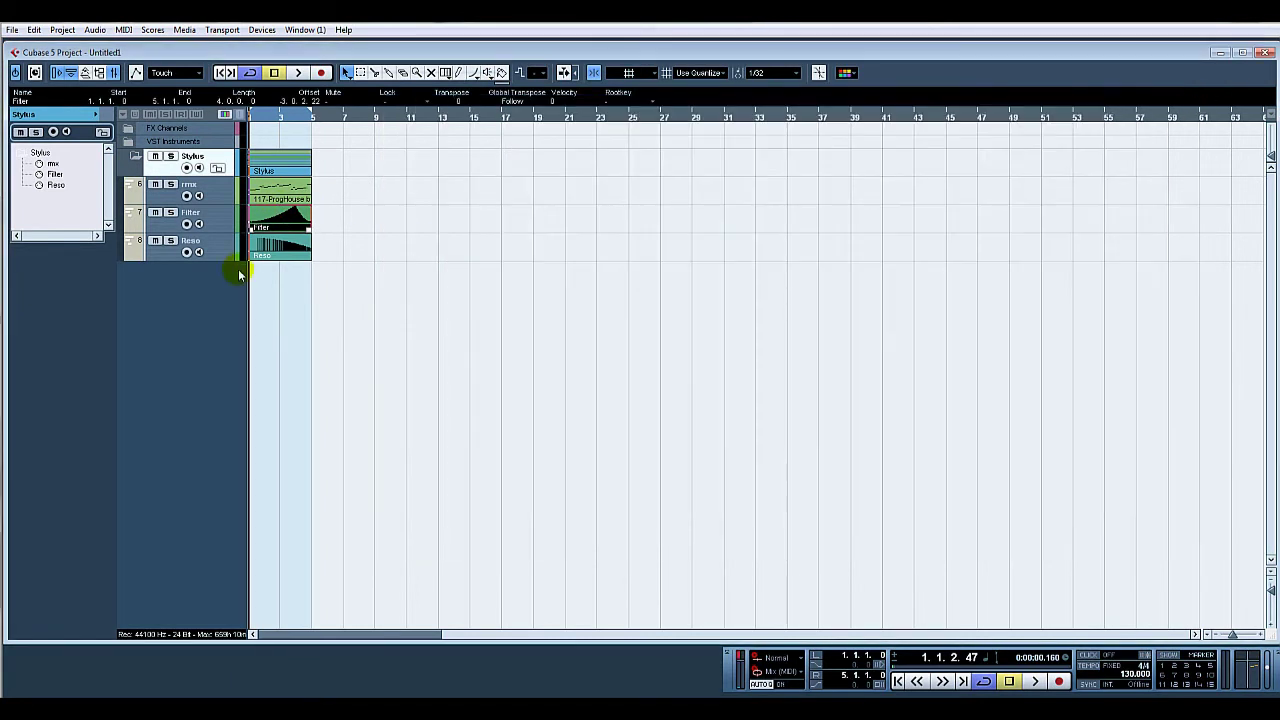
double_click(284, 247)
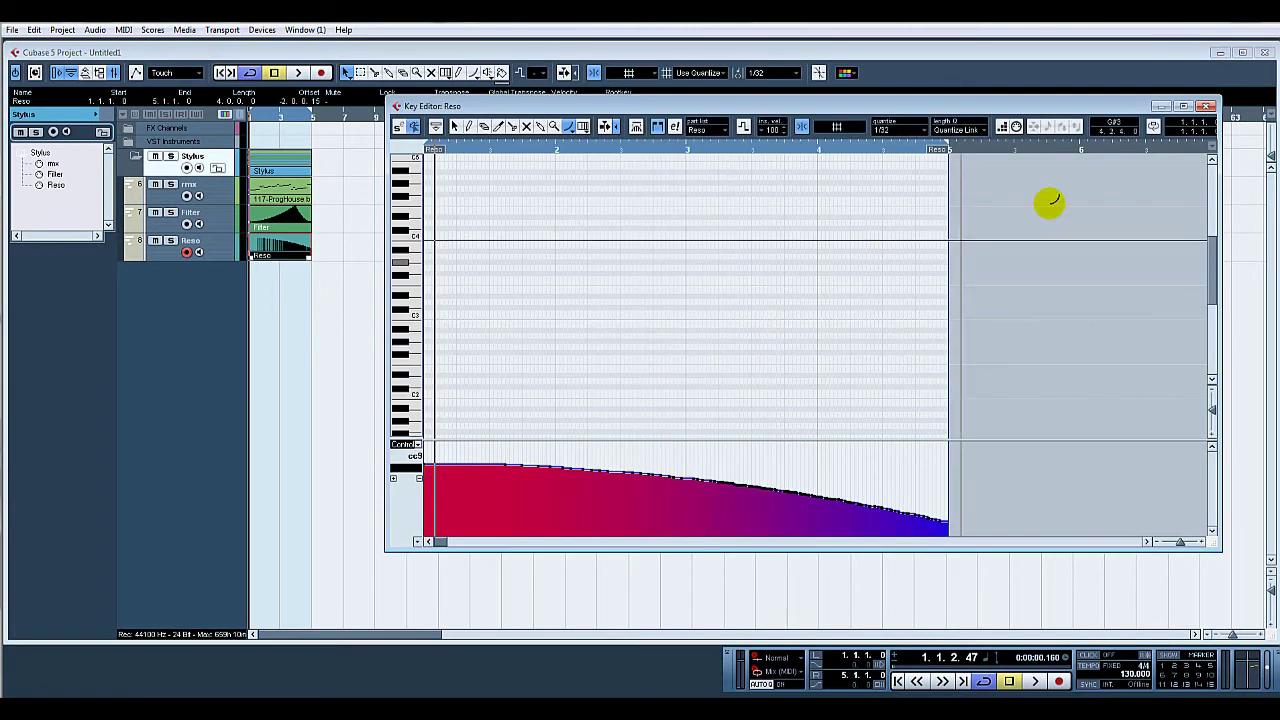
- Close the curve editor and set Stylus RMX's envelopes to AMP, dismissing the MIDI Learn menu
click(1208, 107)
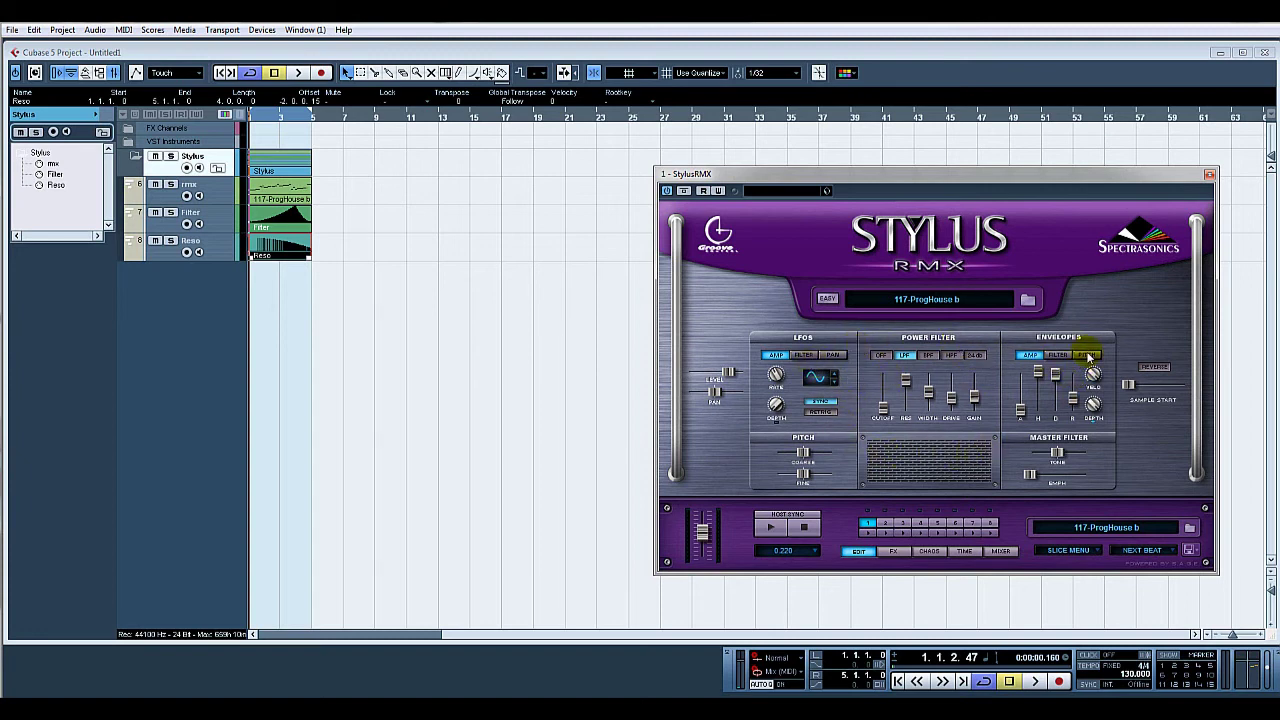
click(1030, 356)
click(1190, 550)
mouse_move(1190, 482)
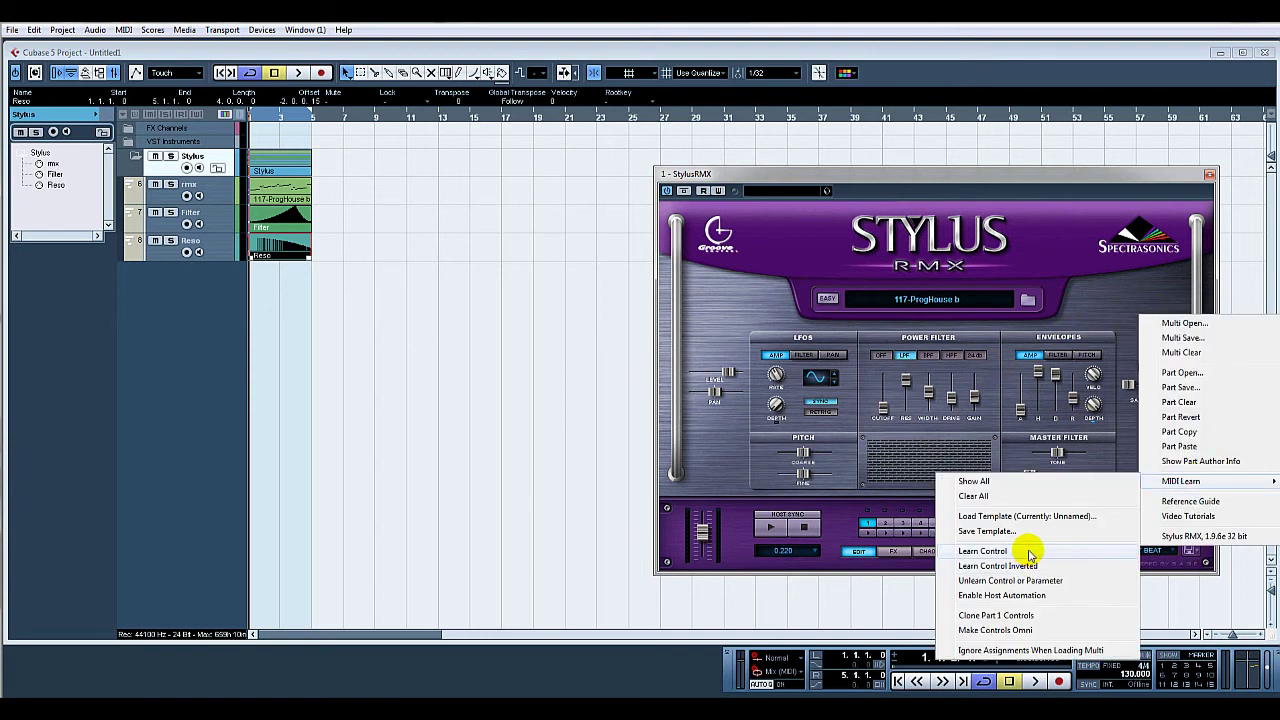
click(512, 396)
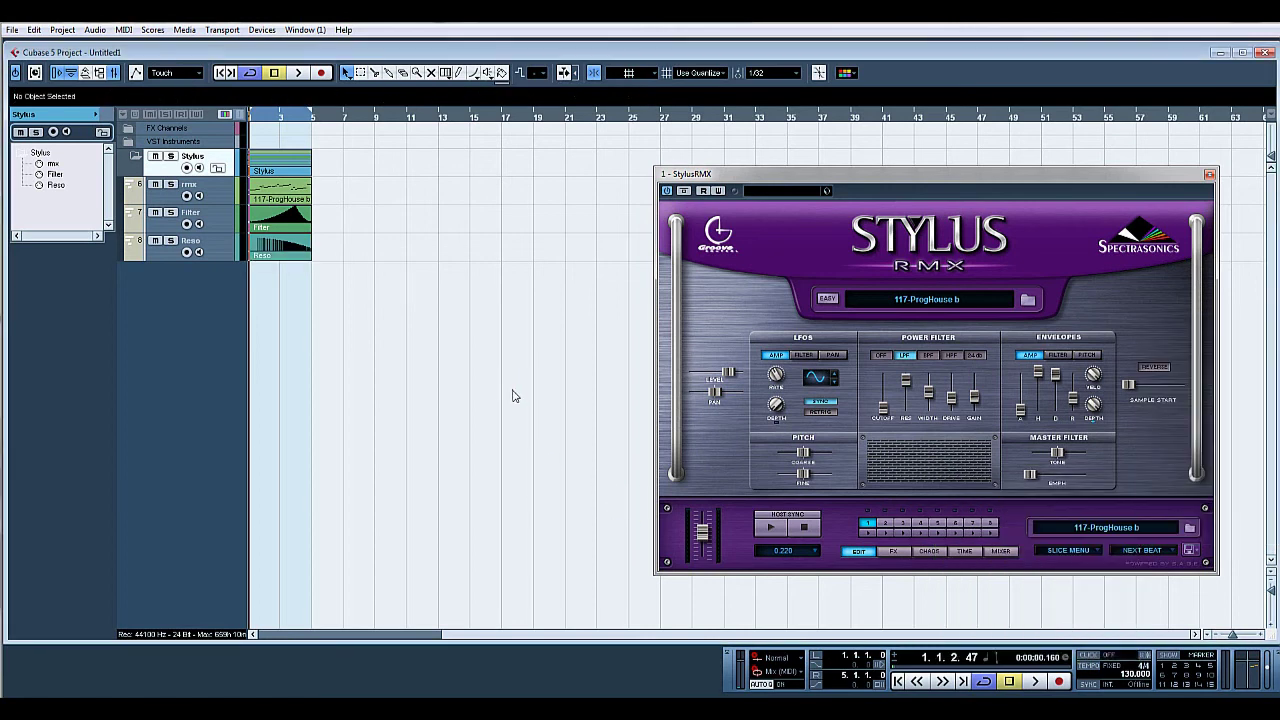